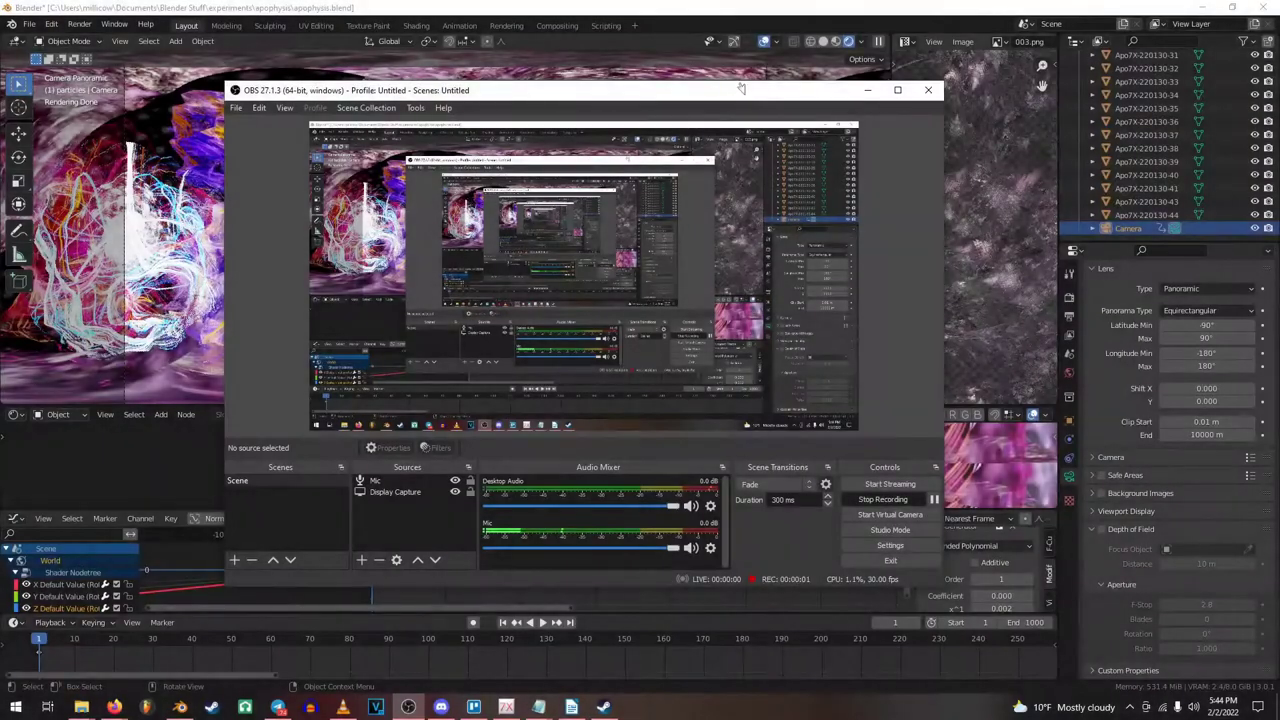
# Clear the recording and file windows off the scene and inspect the fractal image planes from outside the panoramic camera
pyautogui.click(866, 89)
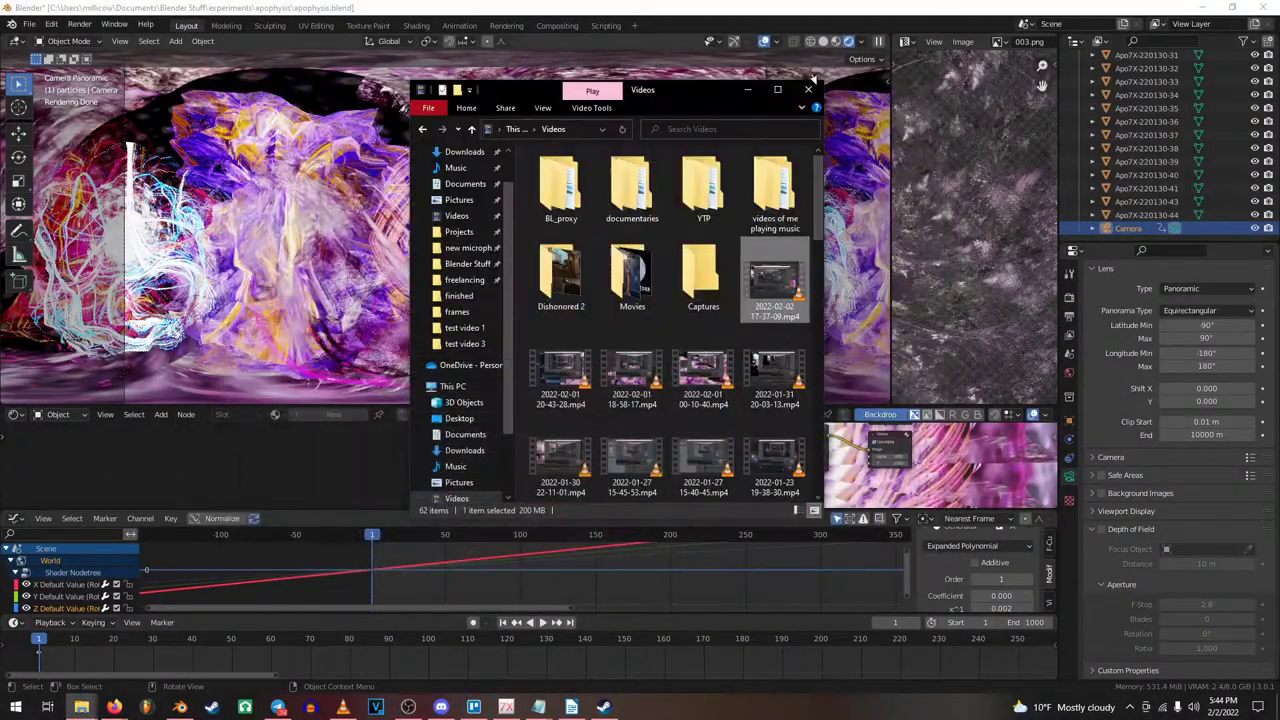
pyautogui.click(346, 176)
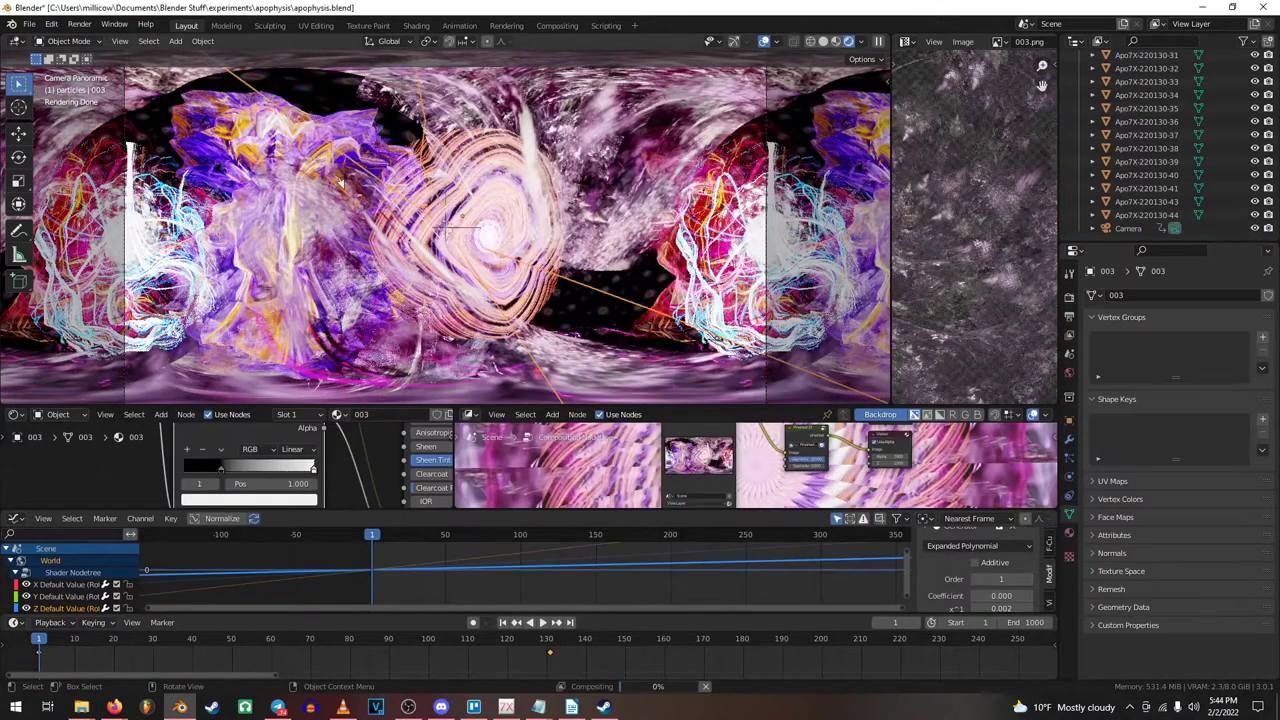
pyautogui.click(410, 263)
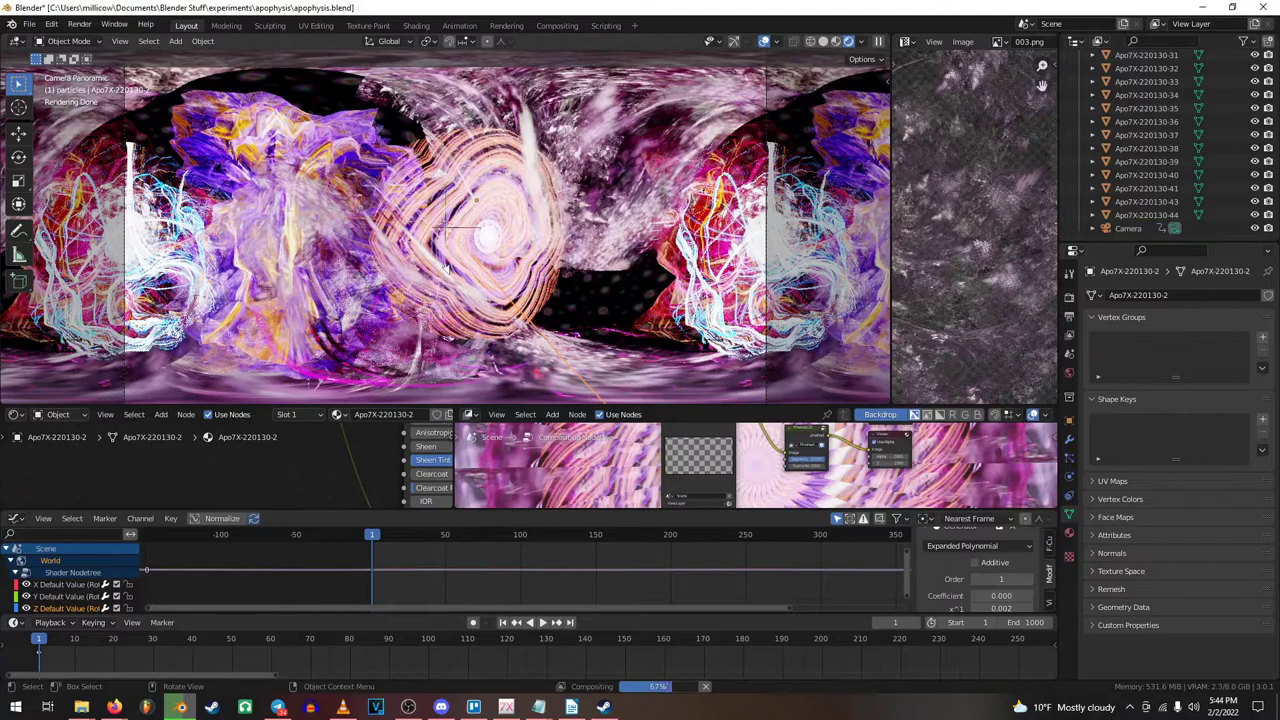
pyautogui.press('KP_0')
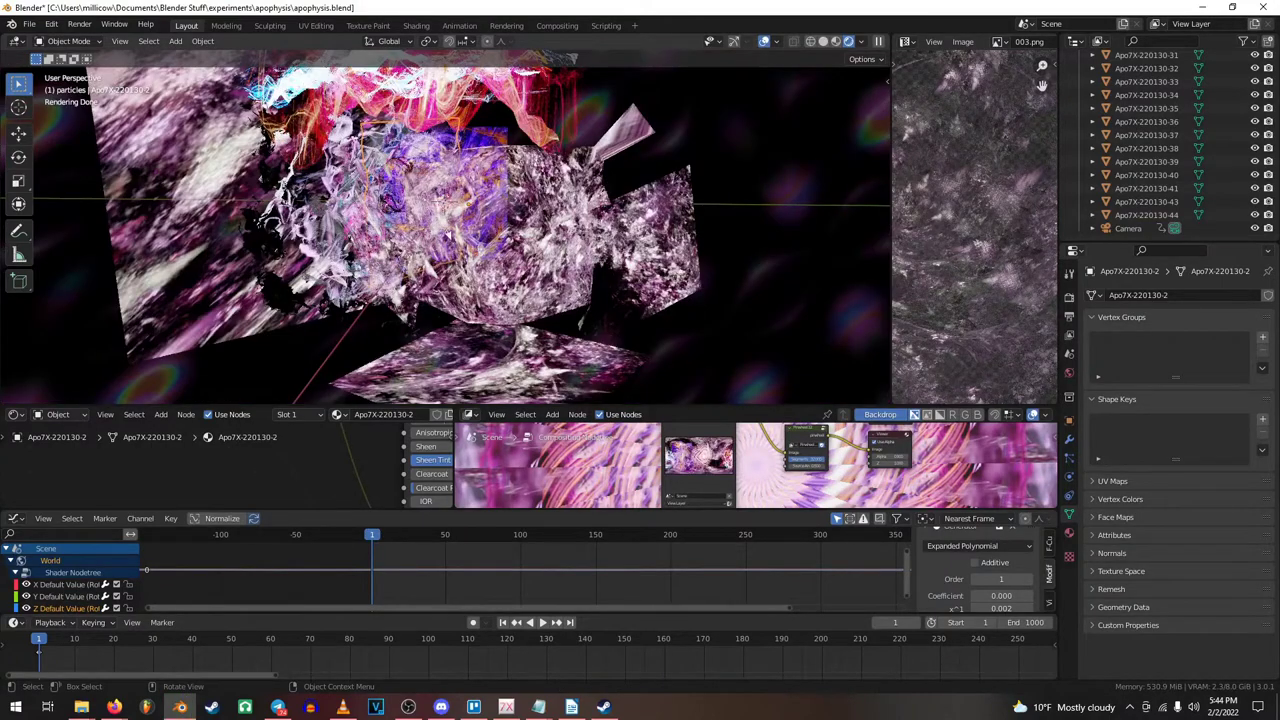
pyautogui.moveTo(600, 265); pyautogui.dragTo(443, 272, button='middle')
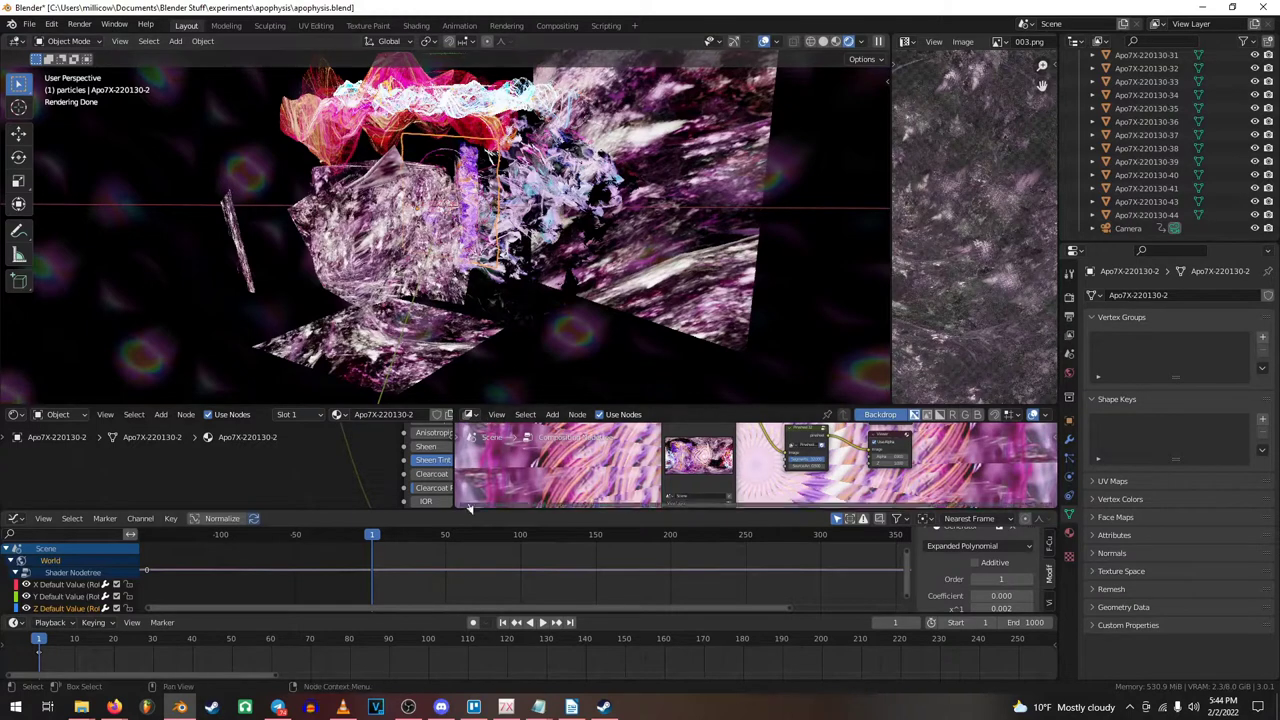
# Switch to Apophysis and preview several random batch flames, including Apo7X-220202-18, Apo7X-220202-16 and Apo7X-220202-27, before closing it
pyautogui.click(507, 707)
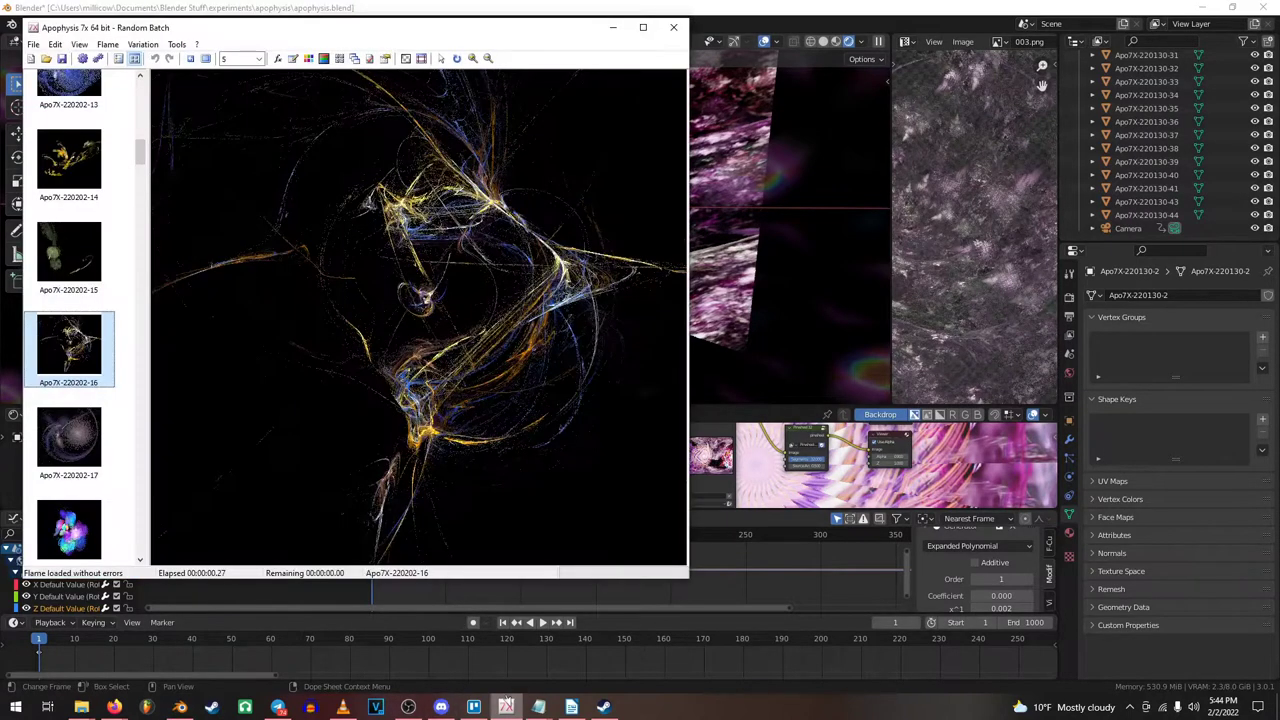
pyautogui.click(72, 478)
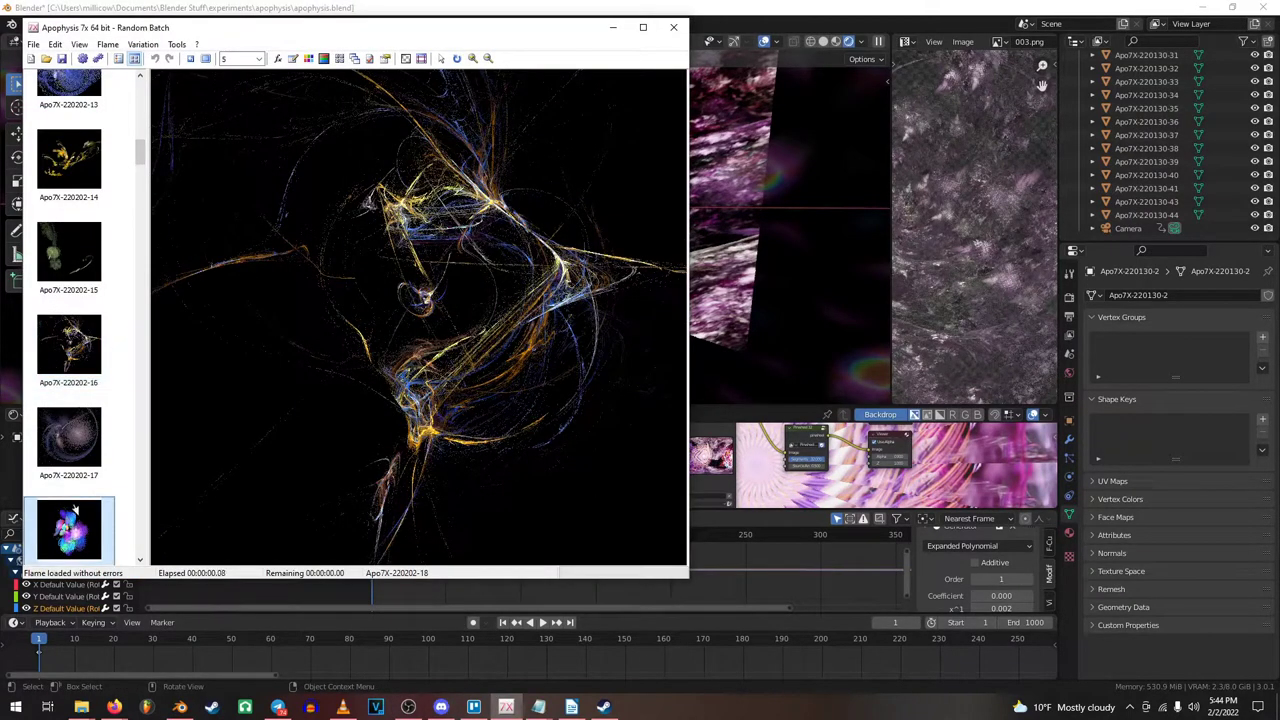
pyautogui.click(60, 350)
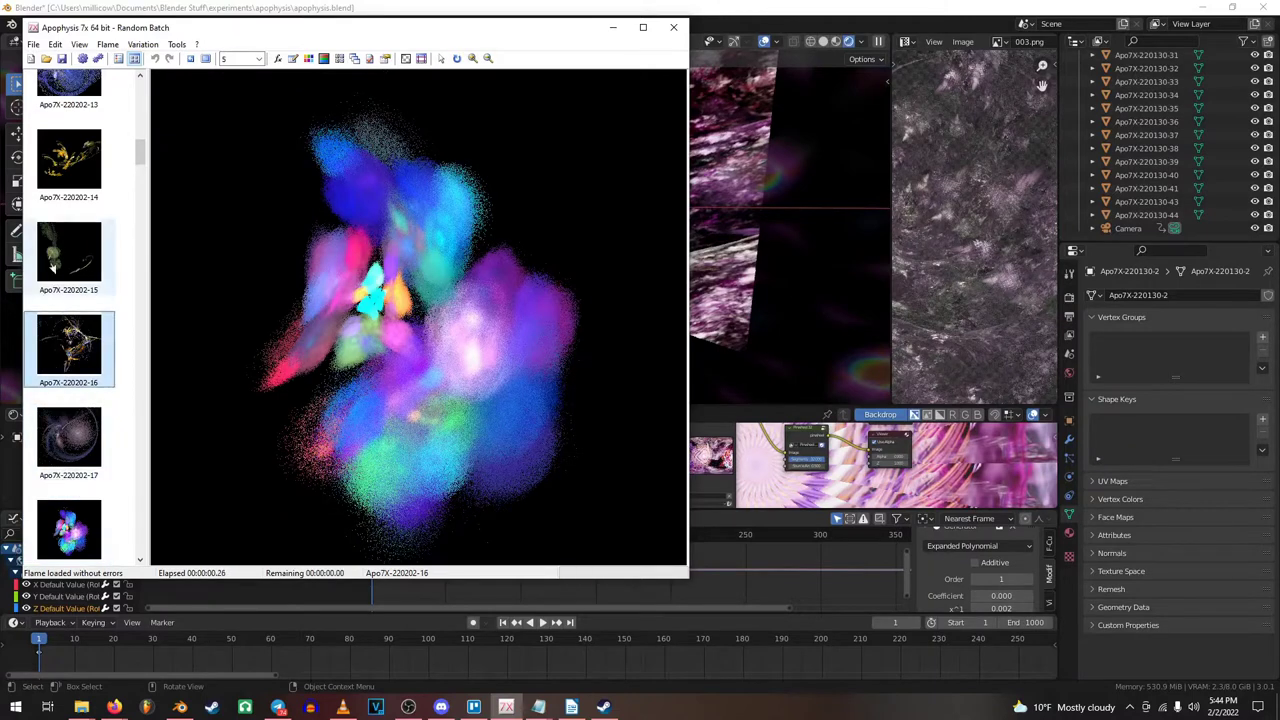
pyautogui.scroll(-4, 56, 258)
pyautogui.click(56, 257)
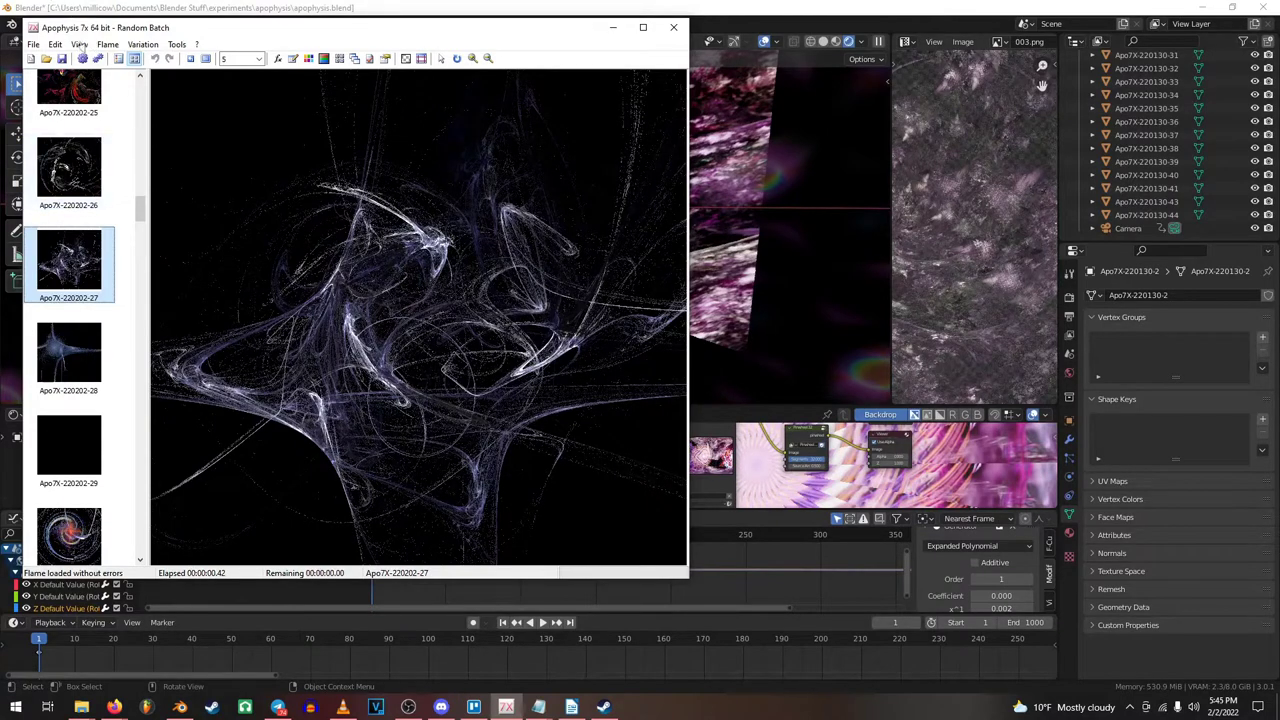
pyautogui.click(673, 27)
# Play the animation through the panoramic camera, stop it at frame 182 and render that frame
pyautogui.moveTo(478, 247); pyautogui.dragTo(417, 217, button='middle')
pyautogui.click(530, 204)
pyautogui.press('KP_0')
pyautogui.press('space')
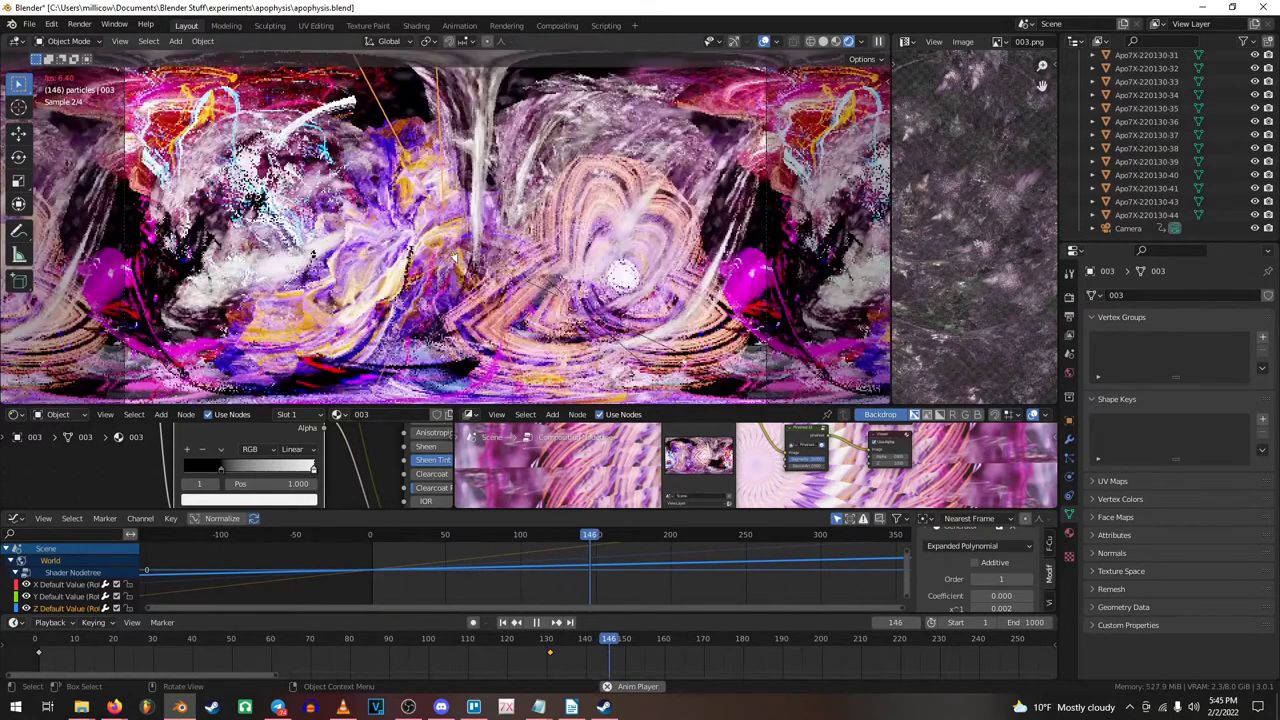
pyautogui.press('space')
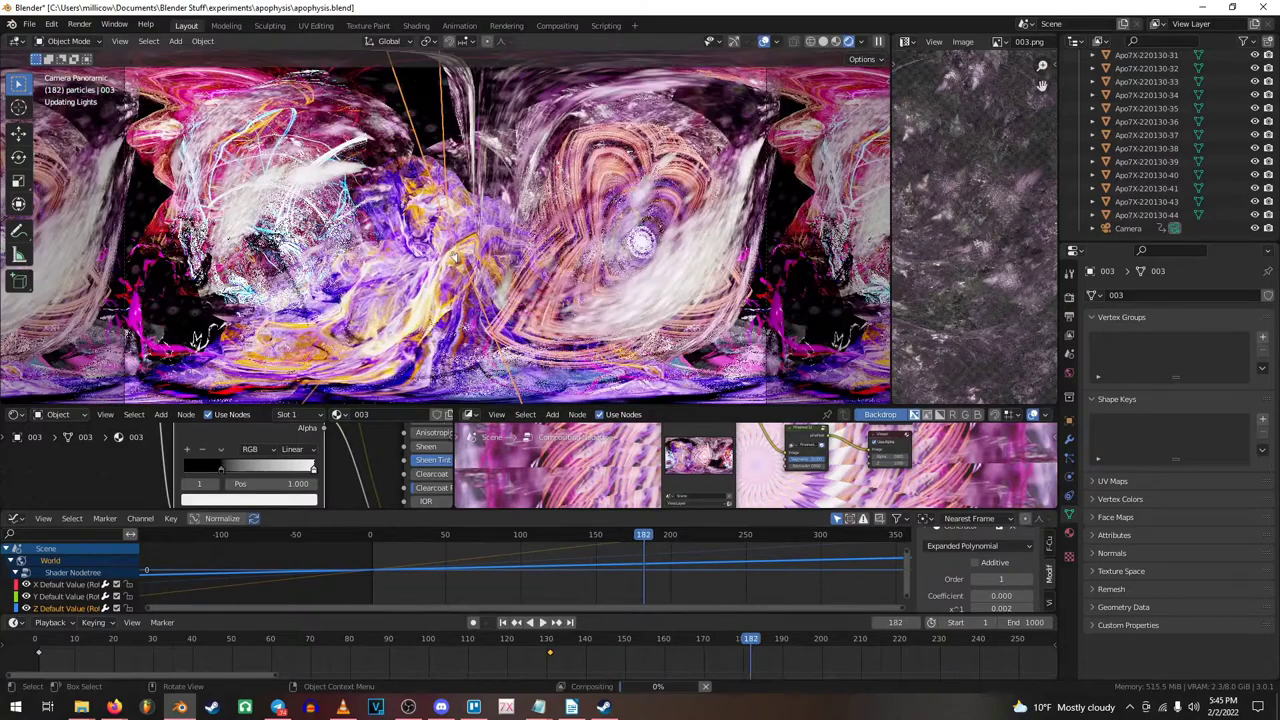
pyautogui.press('KP_0')
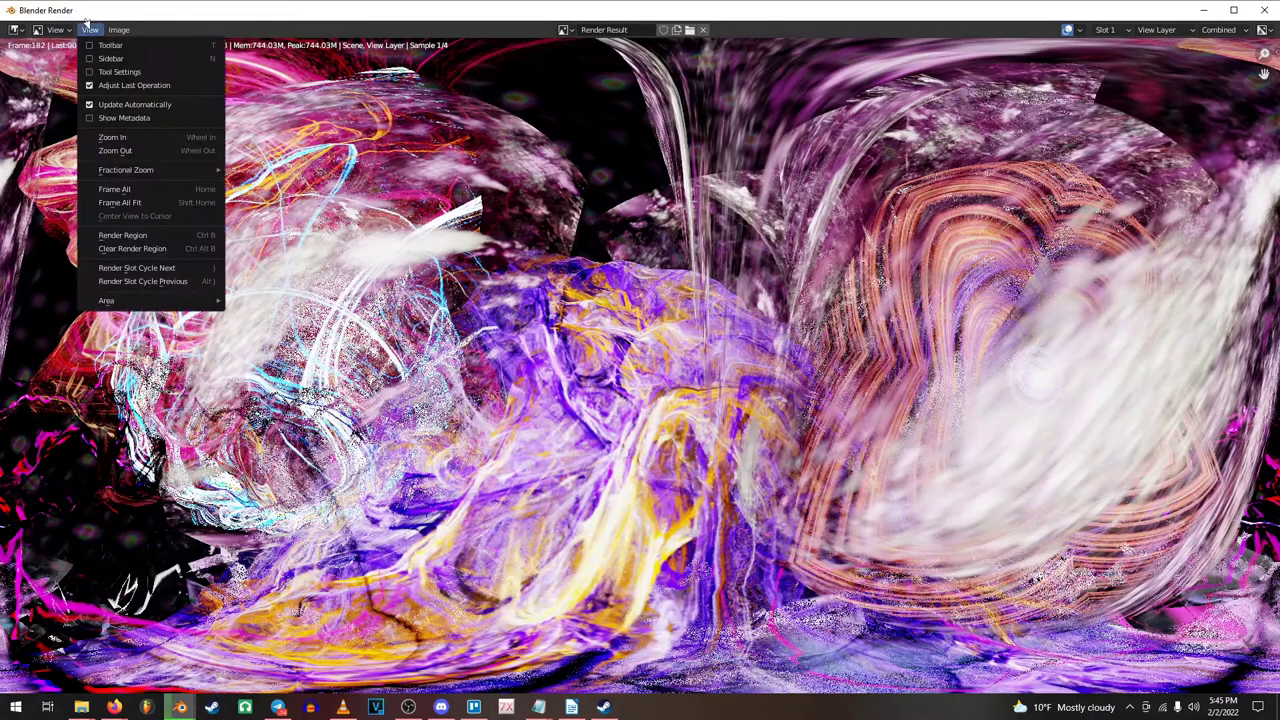
# Split the render window horizontally and show the compositing node tree in its lower half
pyautogui.click(89, 29)
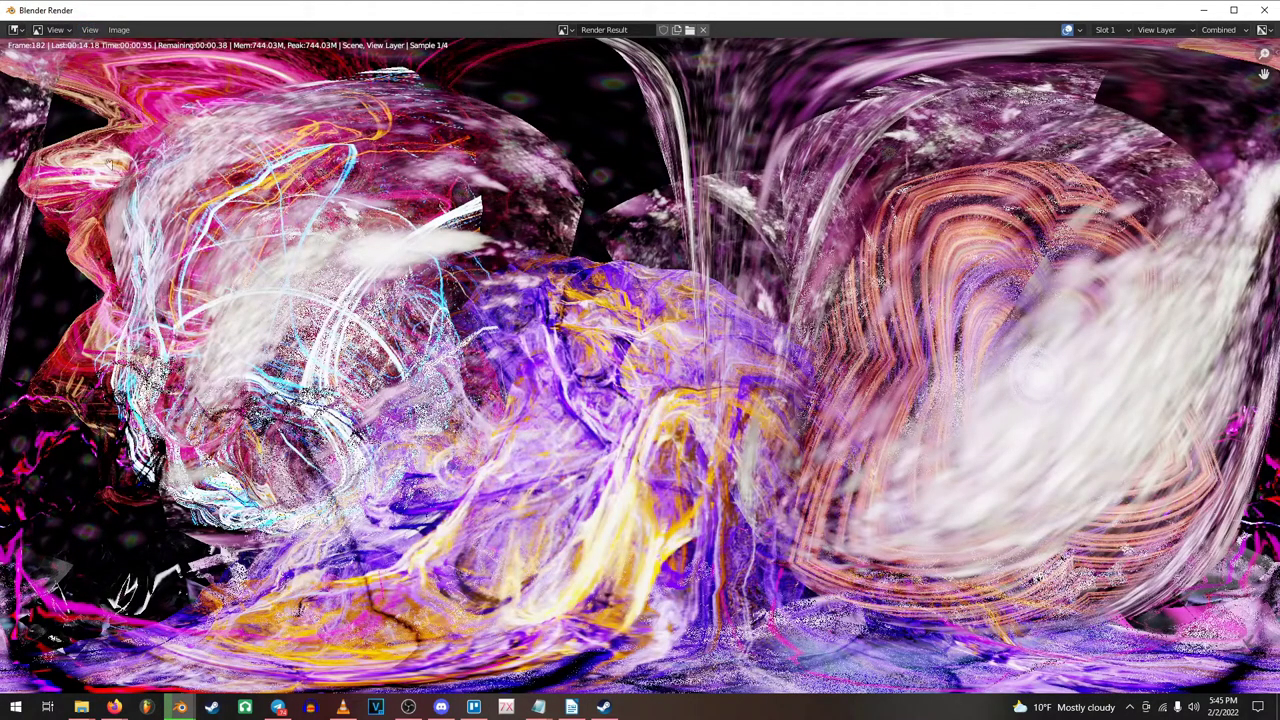
pyautogui.click(89, 29)
pyautogui.moveTo(182, 300)
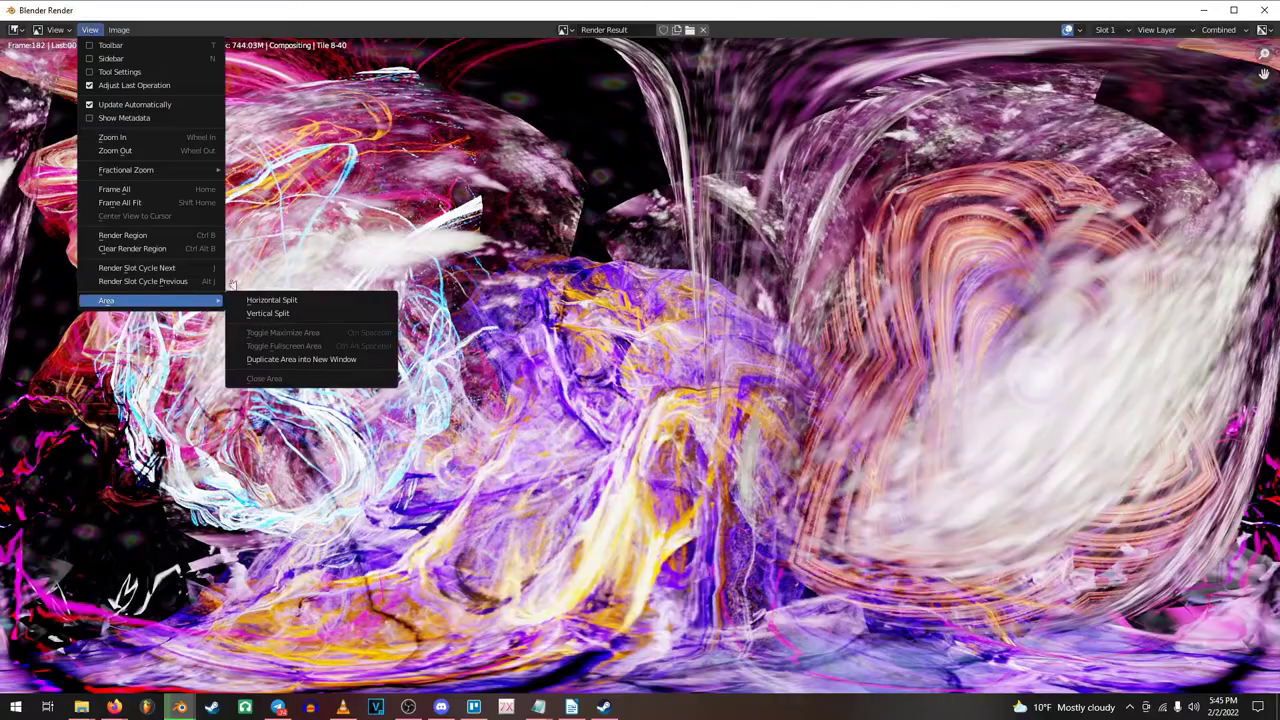
pyautogui.click(250, 297)
pyautogui.click(255, 268)
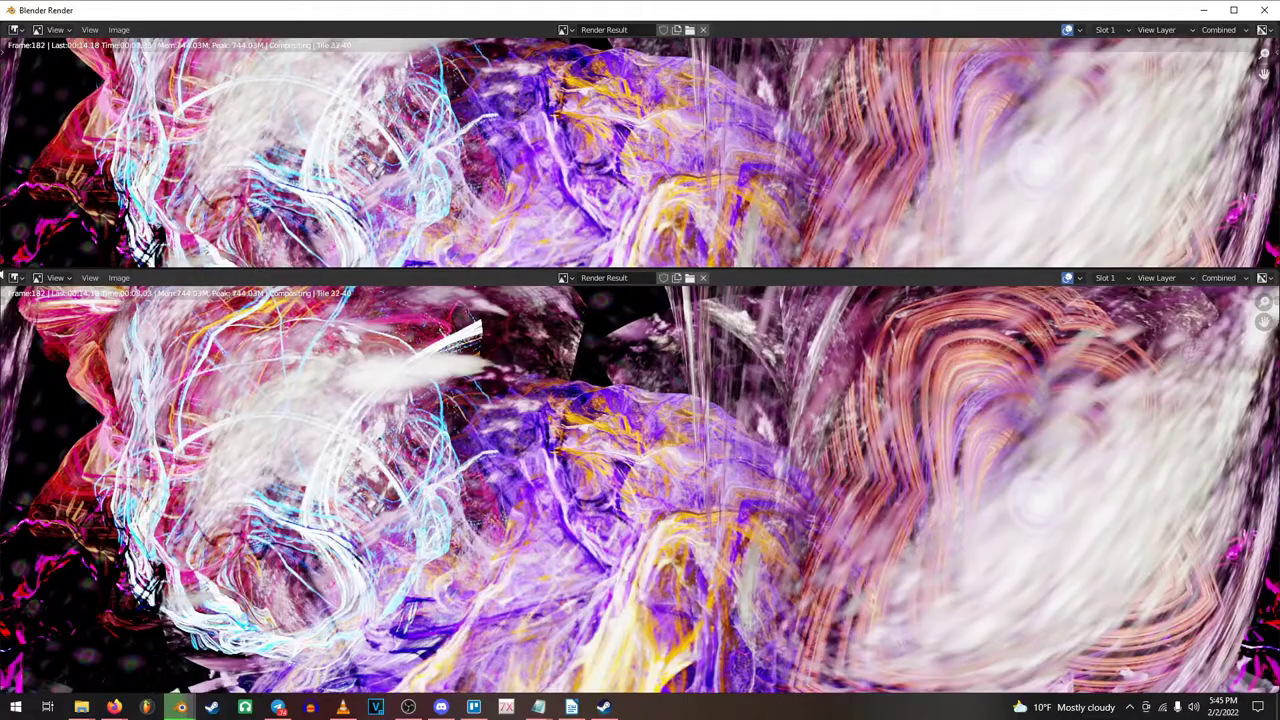
pyautogui.click(14, 277)
pyautogui.click(109, 358)
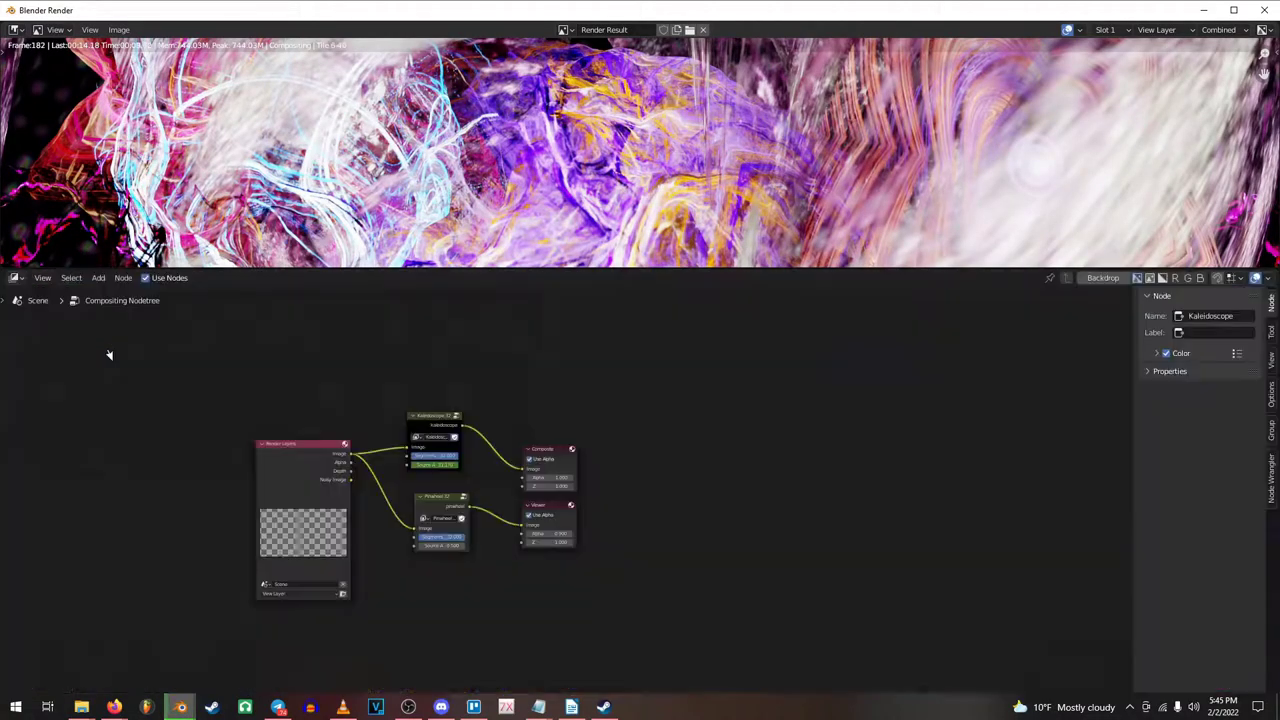
pyautogui.scroll(4, 512, 425)
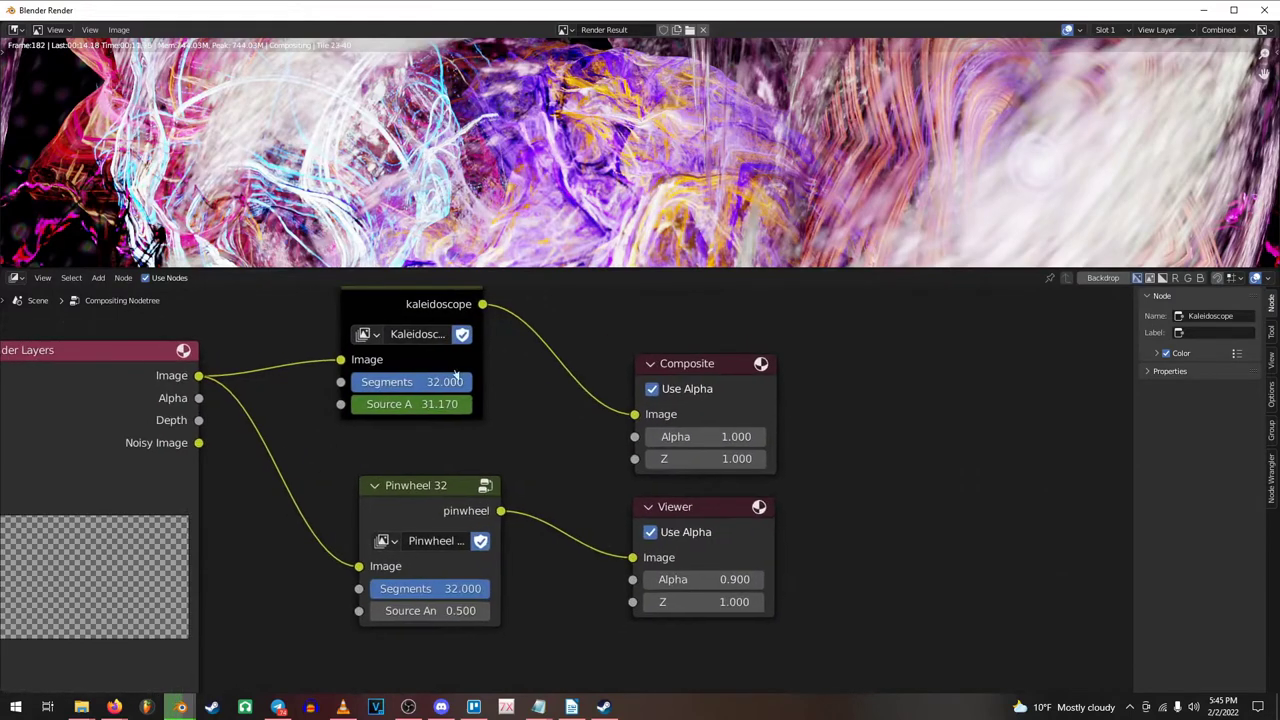
# Turn on the compositor backdrop, line up the two group nodes and preview Kaleidoscope 32 and Pinwheel 32 through the Viewer
pyautogui.keyDown('ctrl'); pyautogui.keyDown('shift'); pyautogui.click(456, 305); pyautogui.keyUp('shift'); pyautogui.keyUp('ctrl')
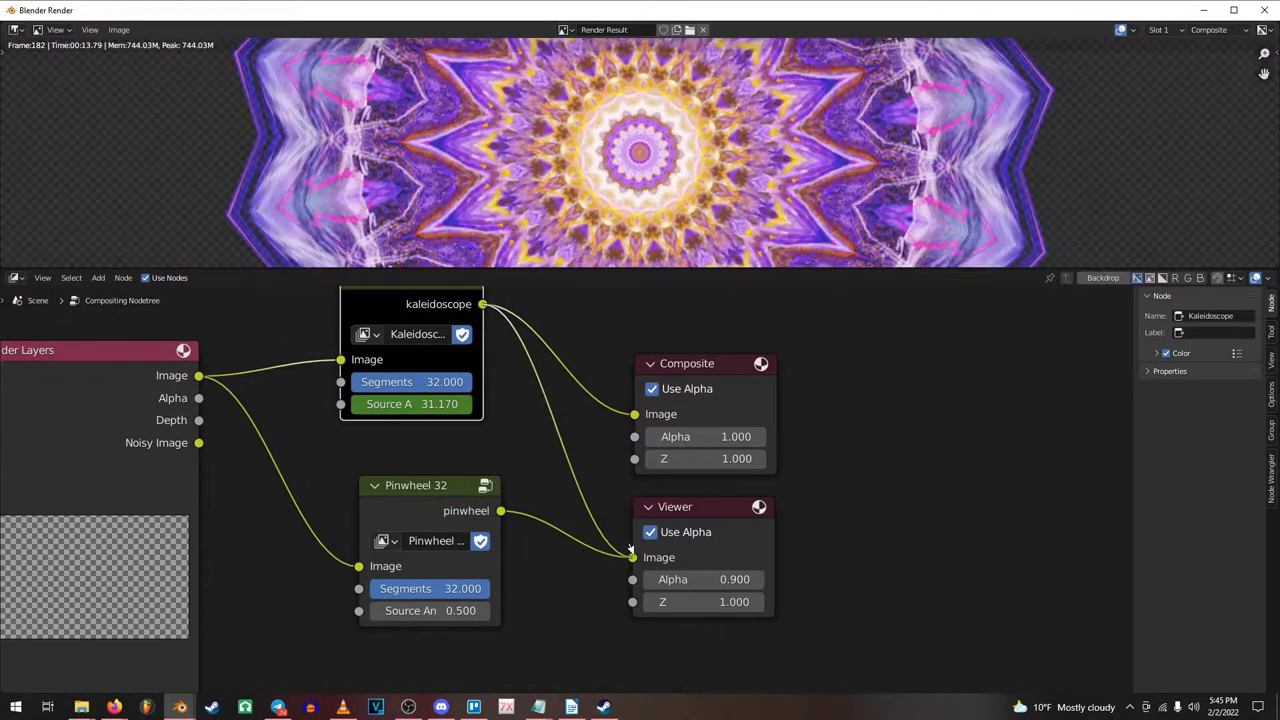
pyautogui.moveTo(416, 316); pyautogui.dragTo(441, 367)
pyautogui.moveTo(420, 502); pyautogui.dragTo(428, 515)
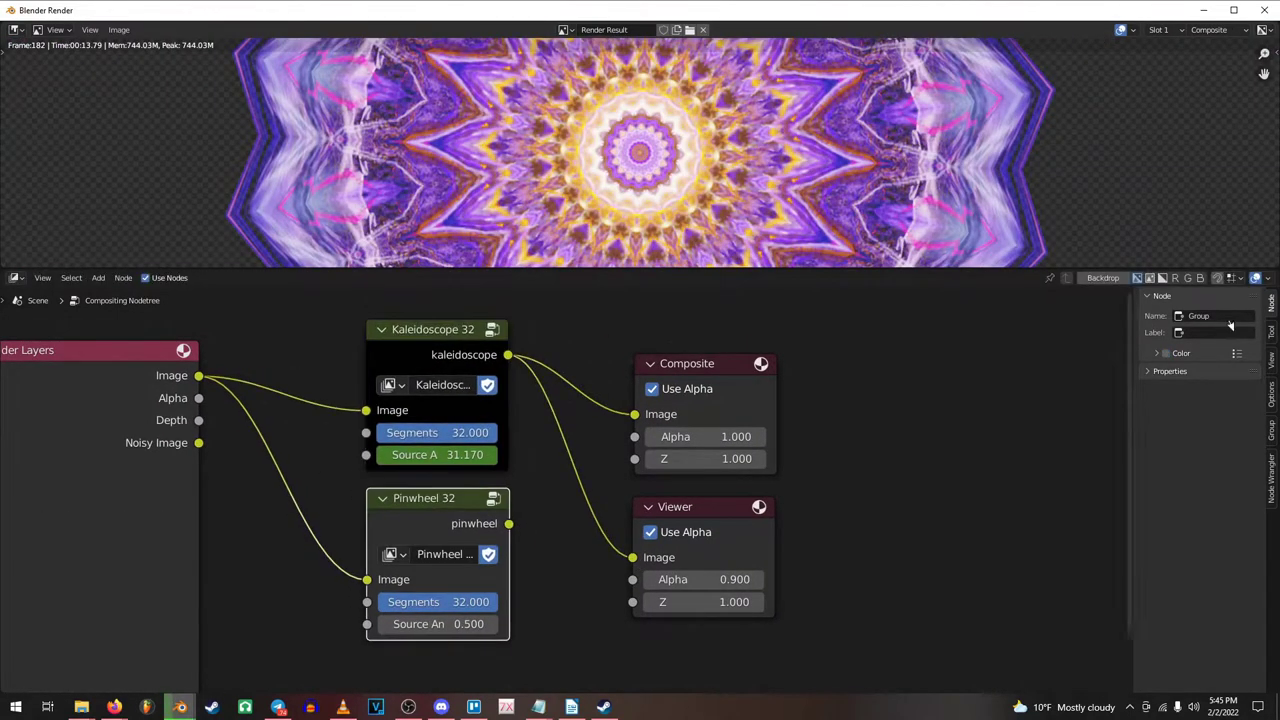
pyautogui.click(1103, 277)
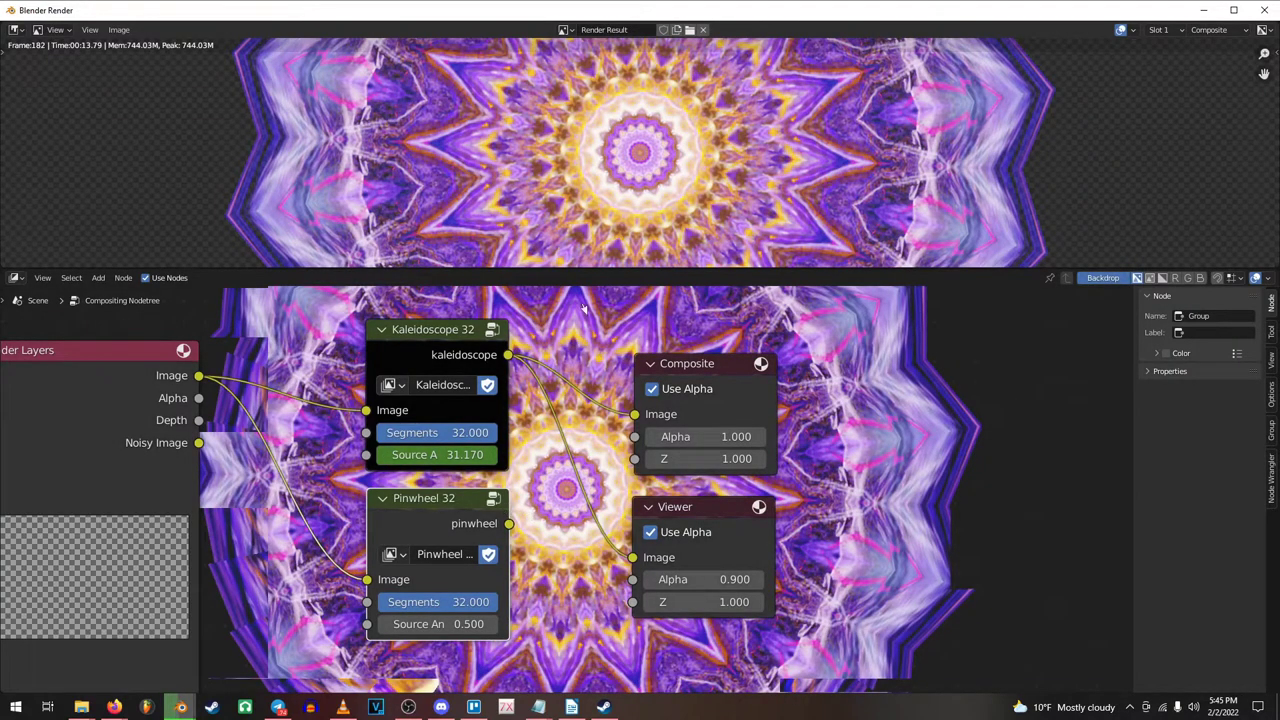
pyautogui.moveTo(508, 523); pyautogui.dragTo(632, 557)
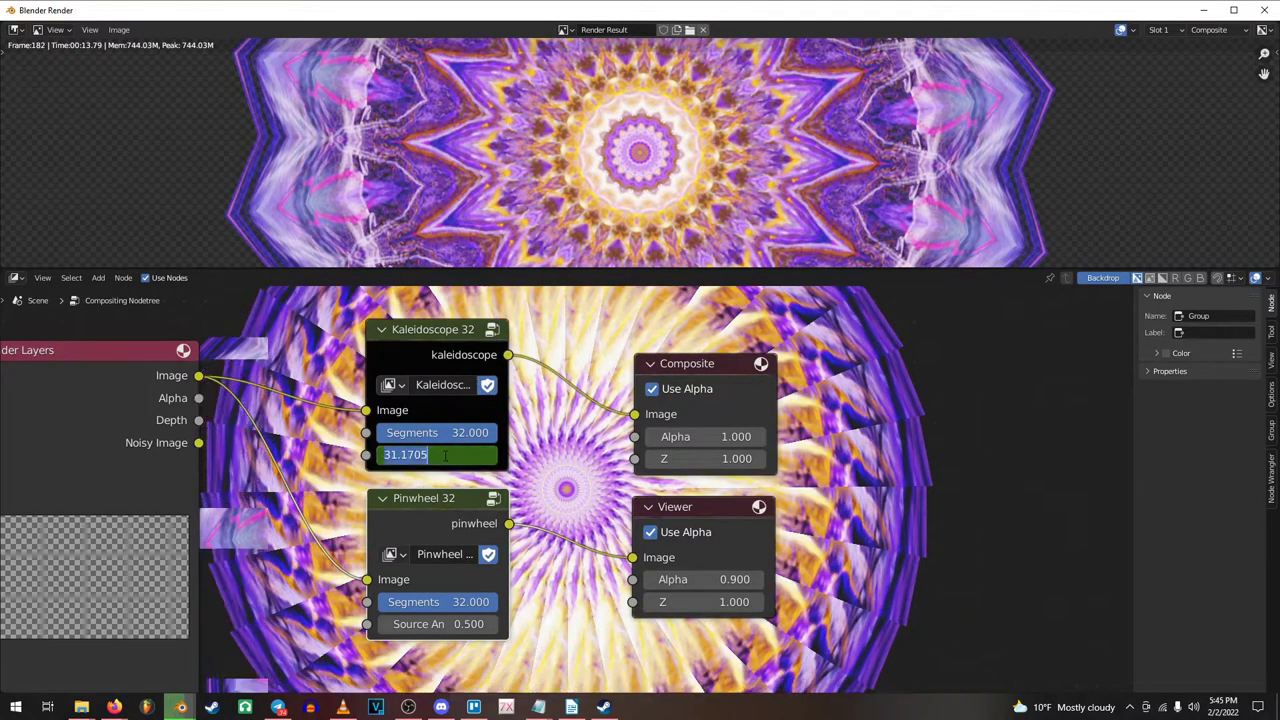
# Set the Kaleidoscope 32 node's source angle to 0 and feed its output to the Viewer
pyautogui.press('BackSpace')
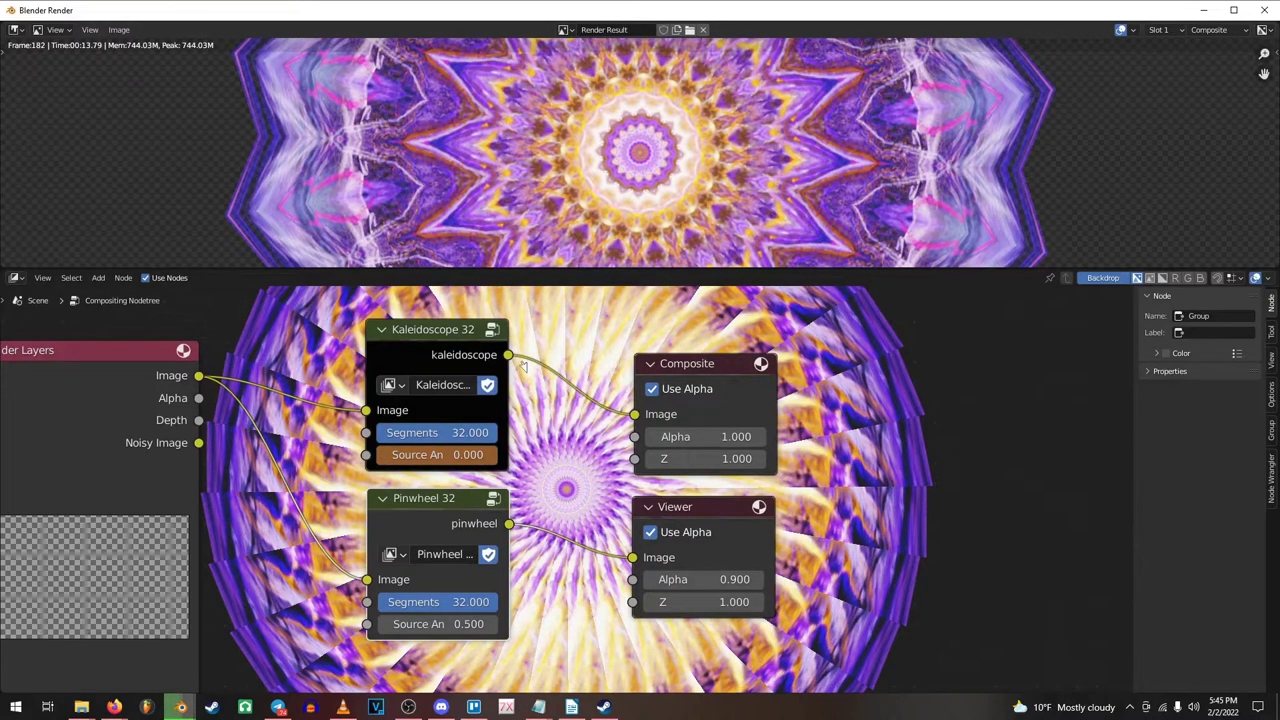
pyautogui.keyDown('ctrl'); pyautogui.keyDown('shift'); pyautogui.click(497, 338); pyautogui.keyUp('shift'); pyautogui.keyUp('ctrl')
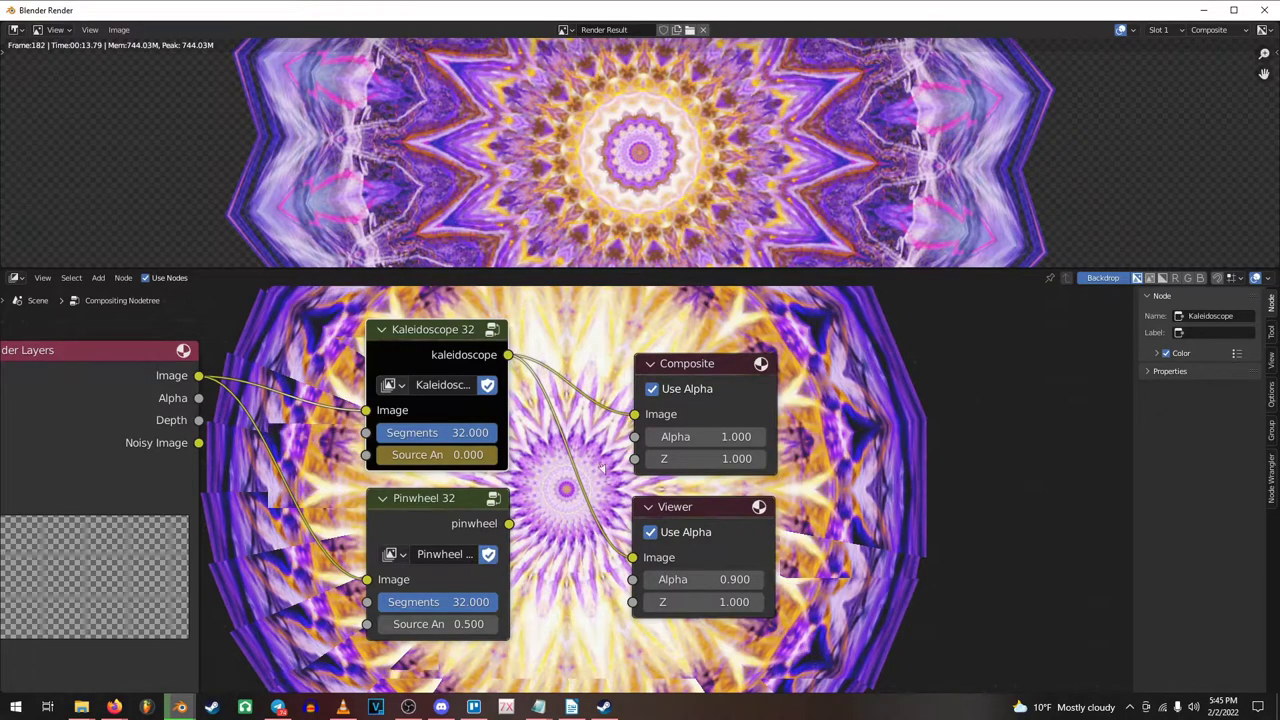
pyautogui.moveTo(447, 345); pyautogui.dragTo(451, 349)
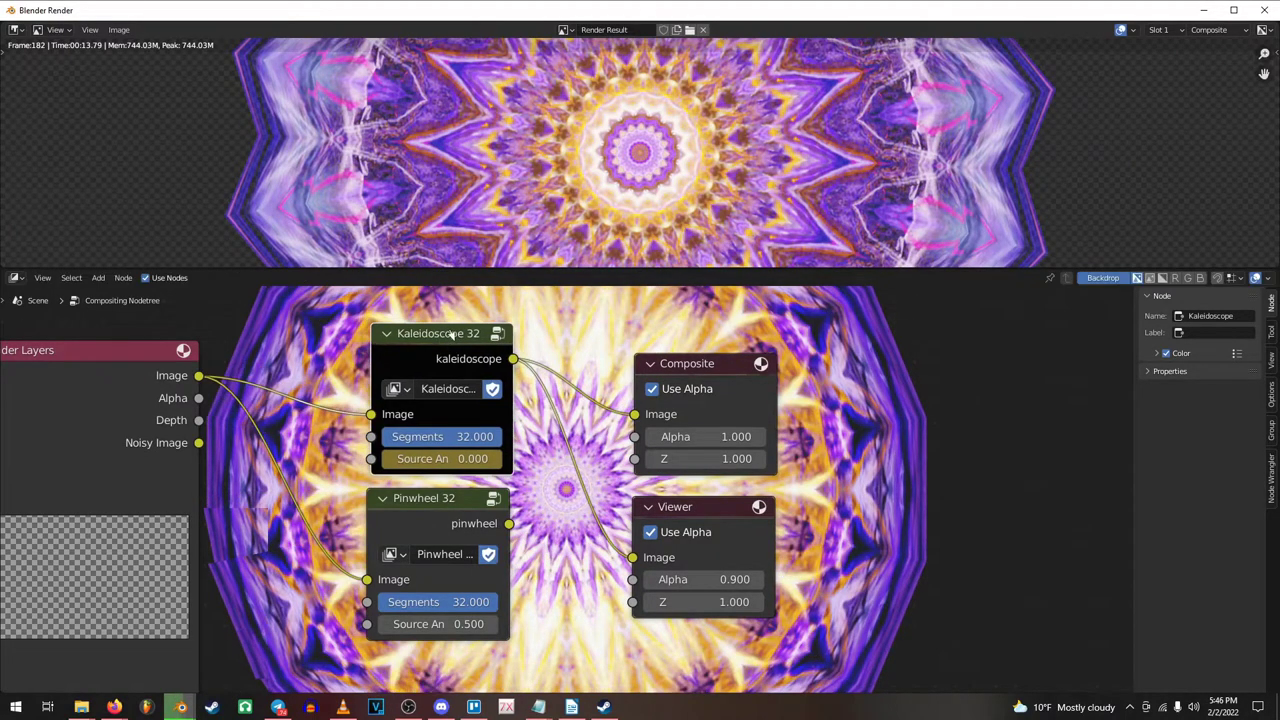
pyautogui.moveTo(406, 336); pyautogui.dragTo(421, 393, button='middle')
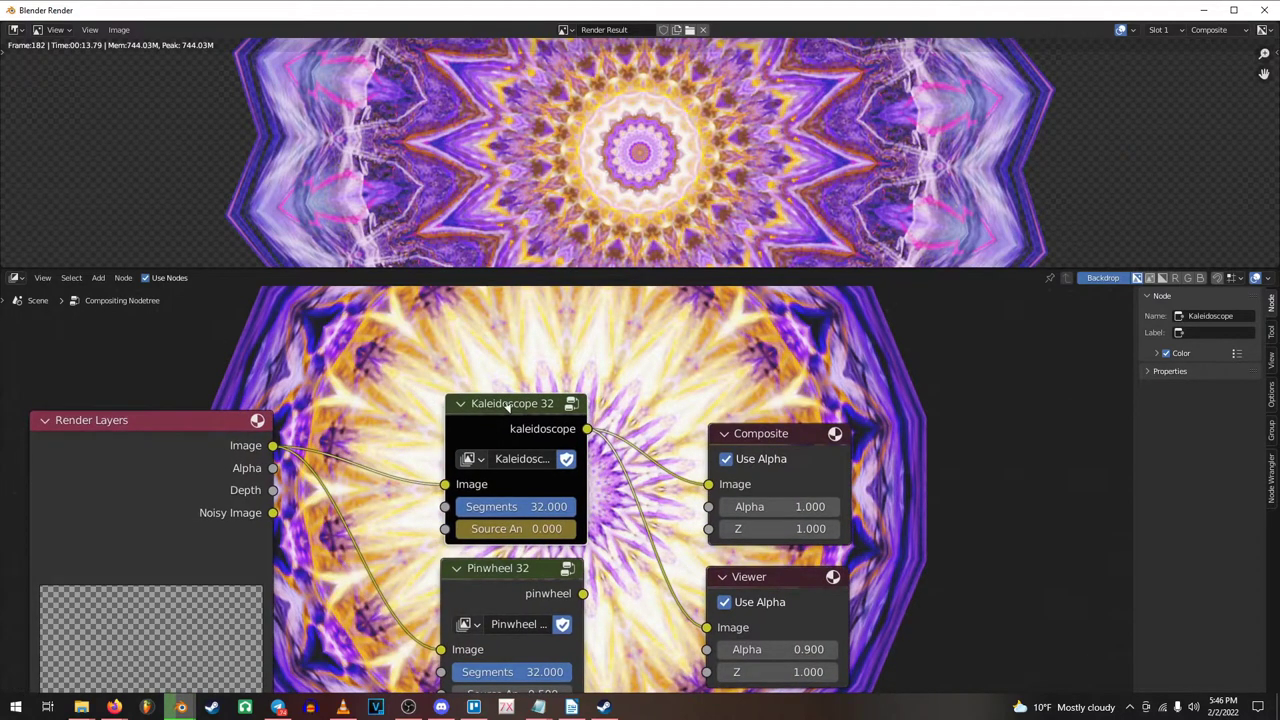
# Add the Kaleidoscope 256 group node above the Kaleidoscope 32 node
pyautogui.hotkey('shift', 'a')
pyautogui.press('Escape')
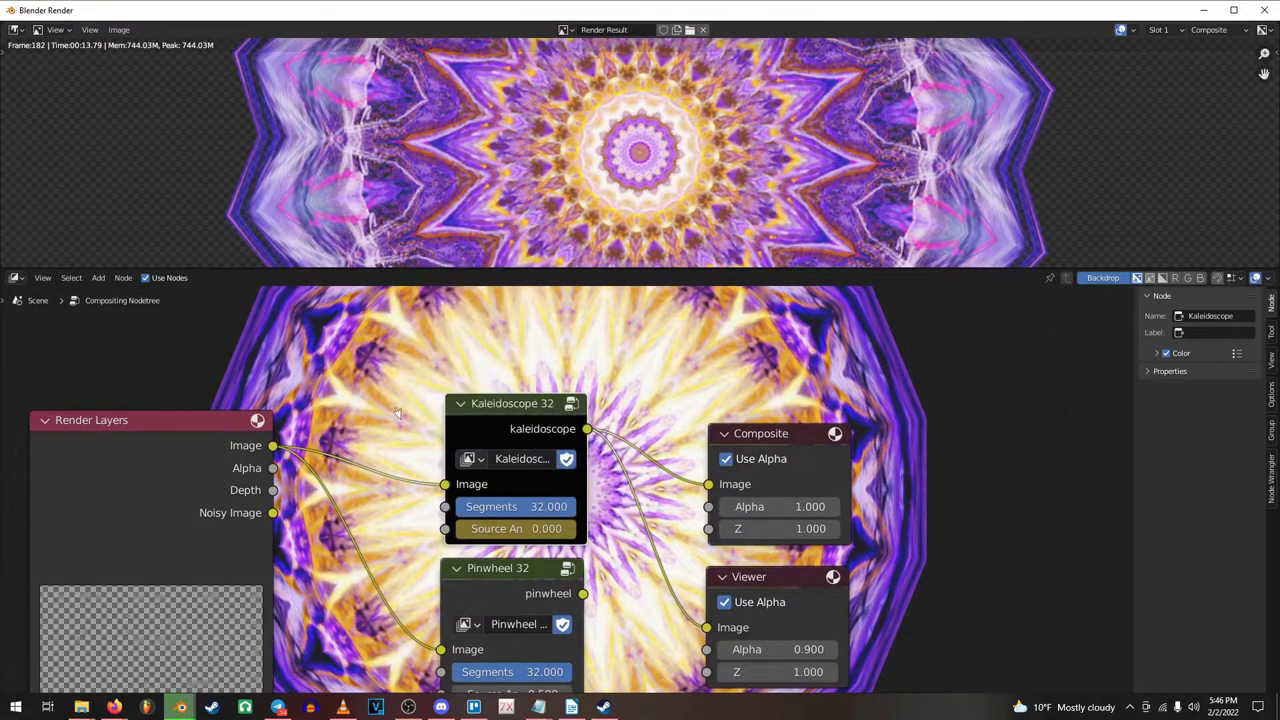
pyautogui.hotkey('shift', 'a')
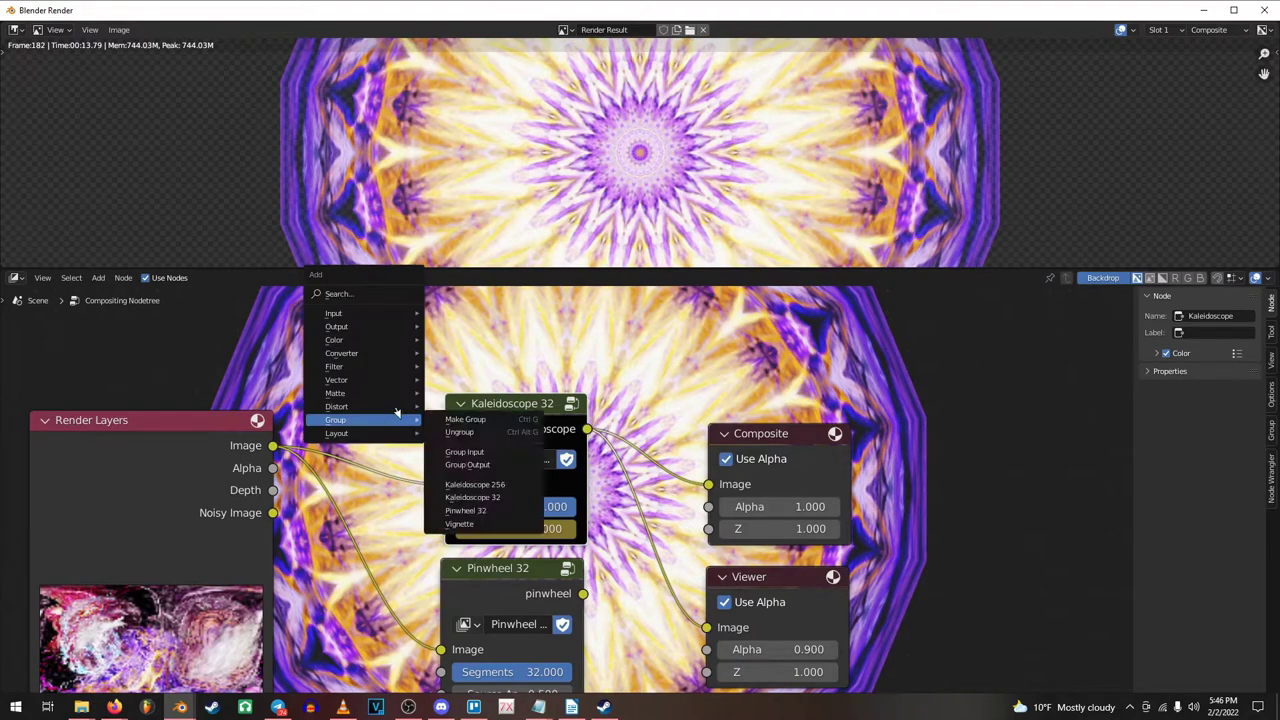
pyautogui.click(476, 484)
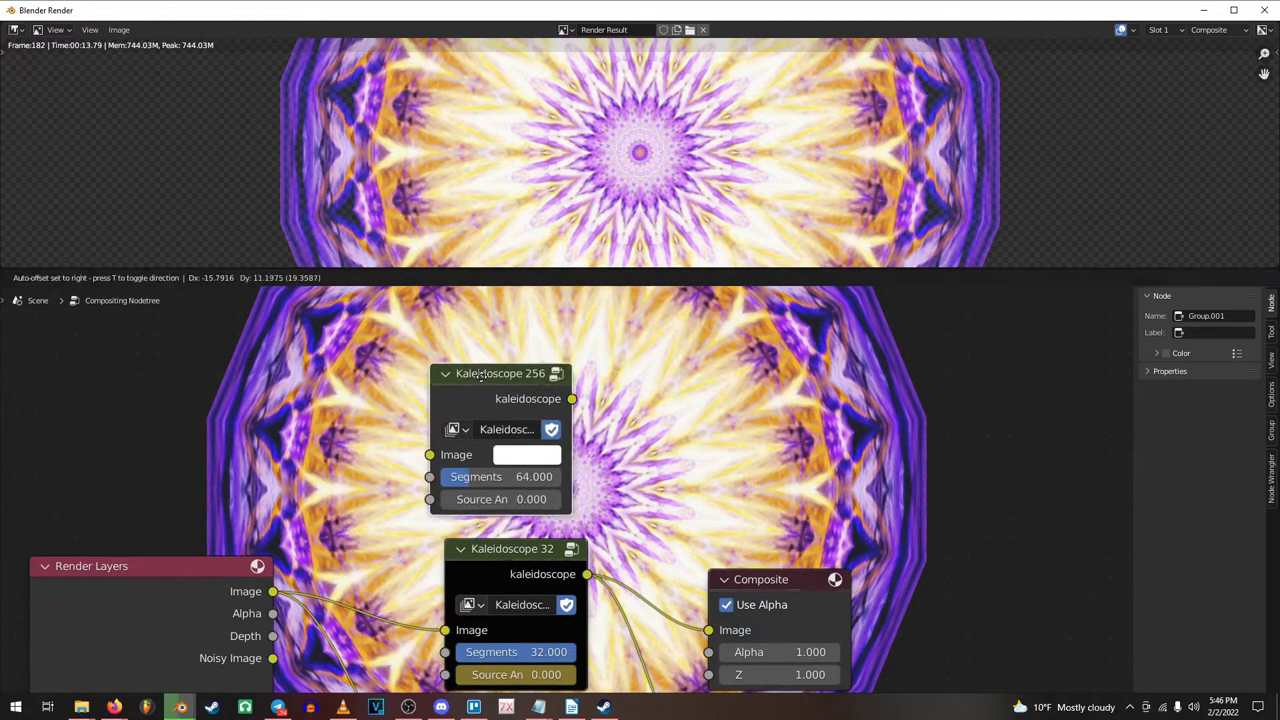
pyautogui.click(490, 372)
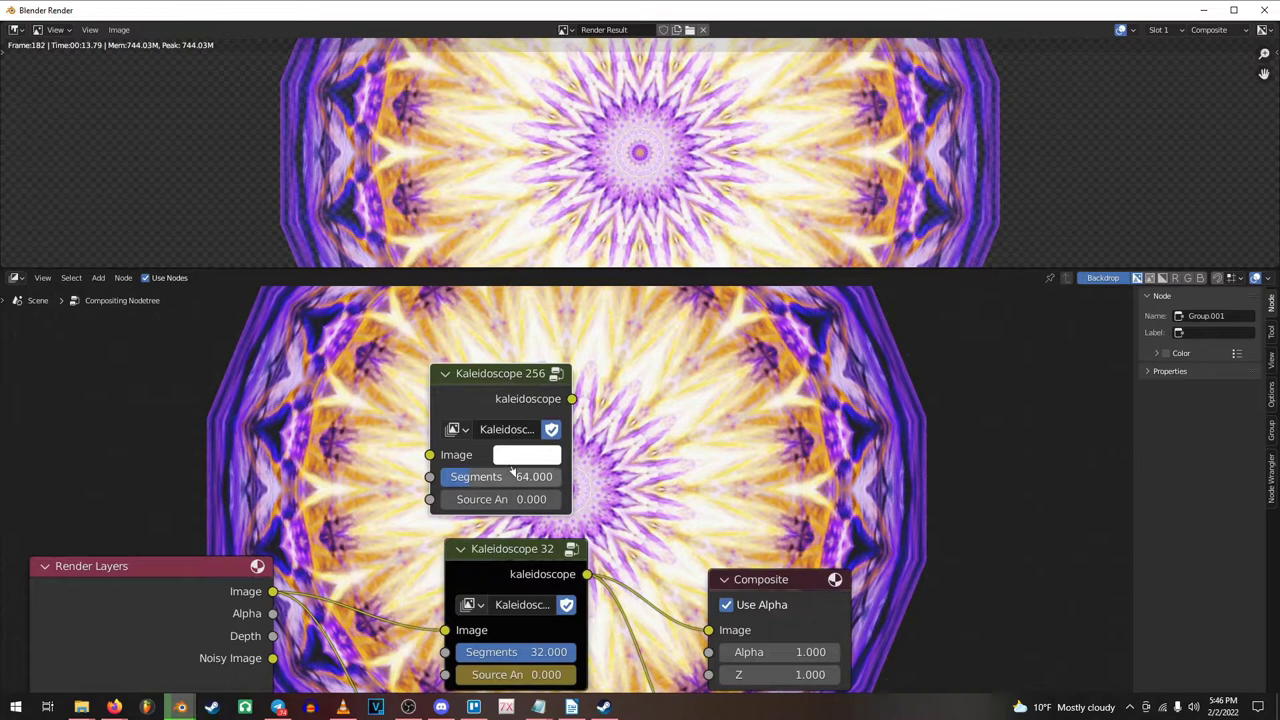
# Set the Kaleidoscope 256 node's segments to 128
pyautogui.moveTo(582, 424); pyautogui.dragTo(518, 408, button='middle')
pyautogui.scroll(-1, 518, 408)
pyautogui.click(475, 457)
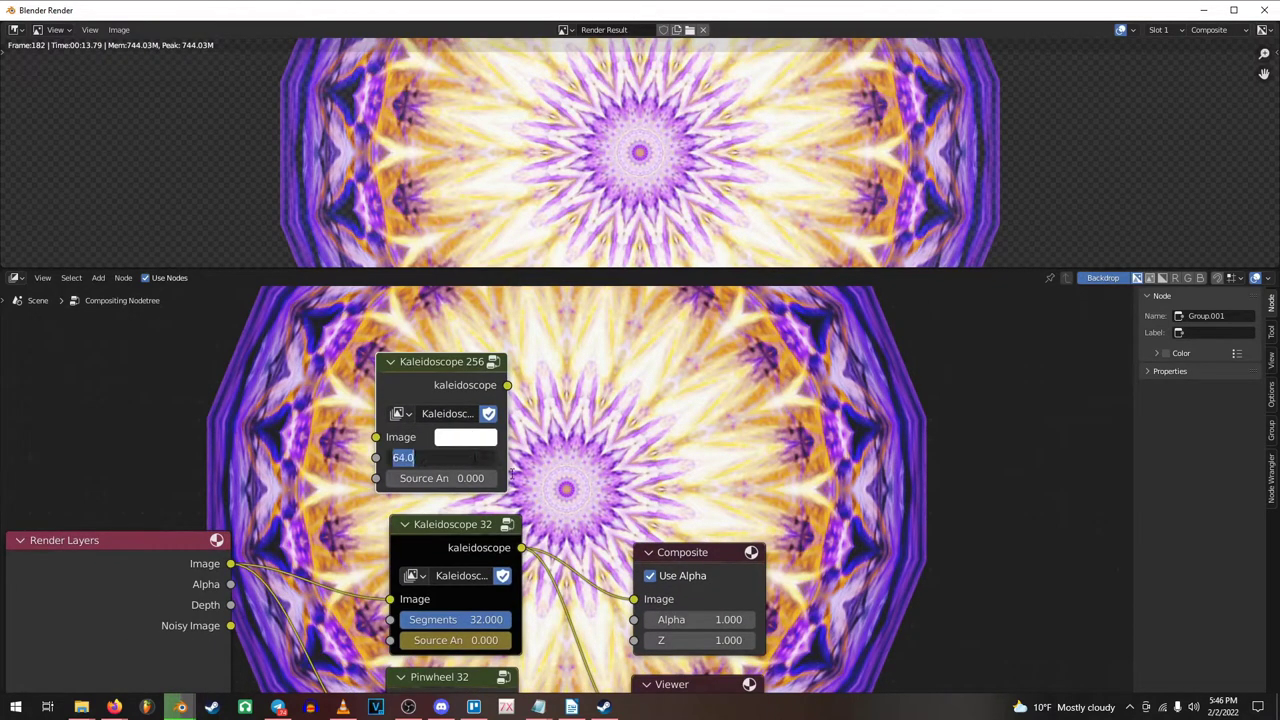
pyautogui.write('128')
pyautogui.moveTo(1012, 708)
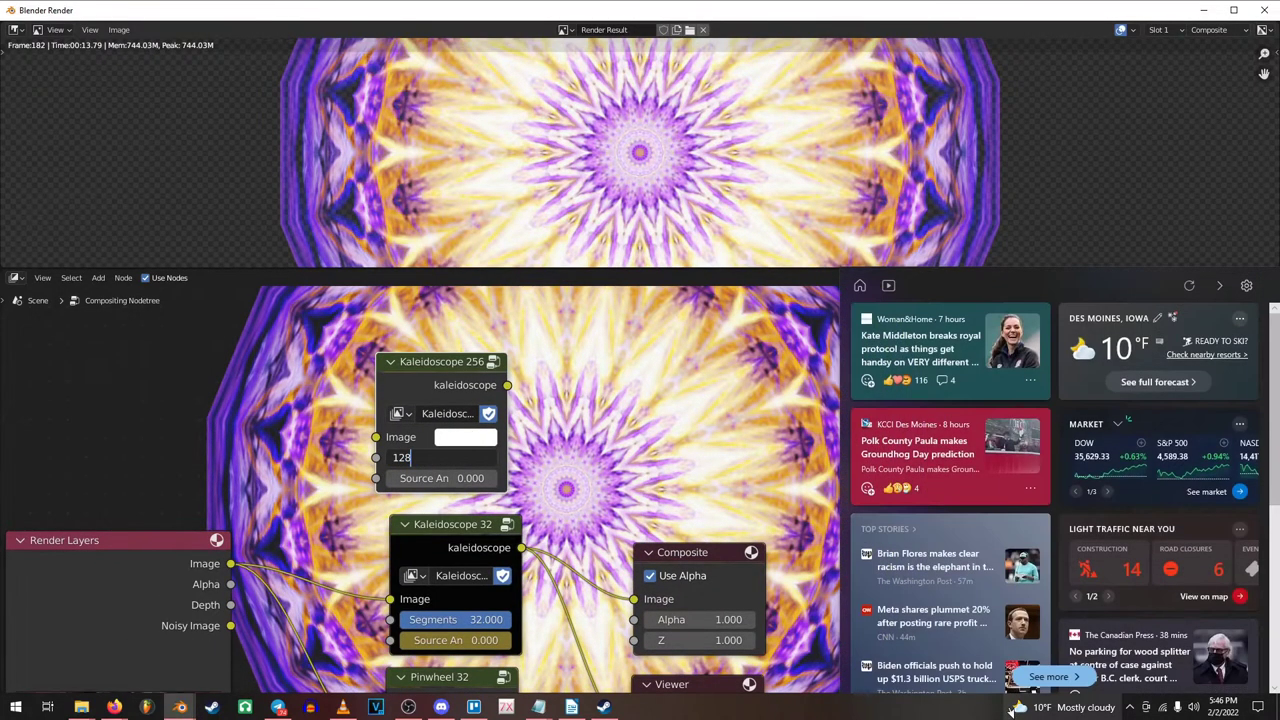
pyautogui.press('Return')
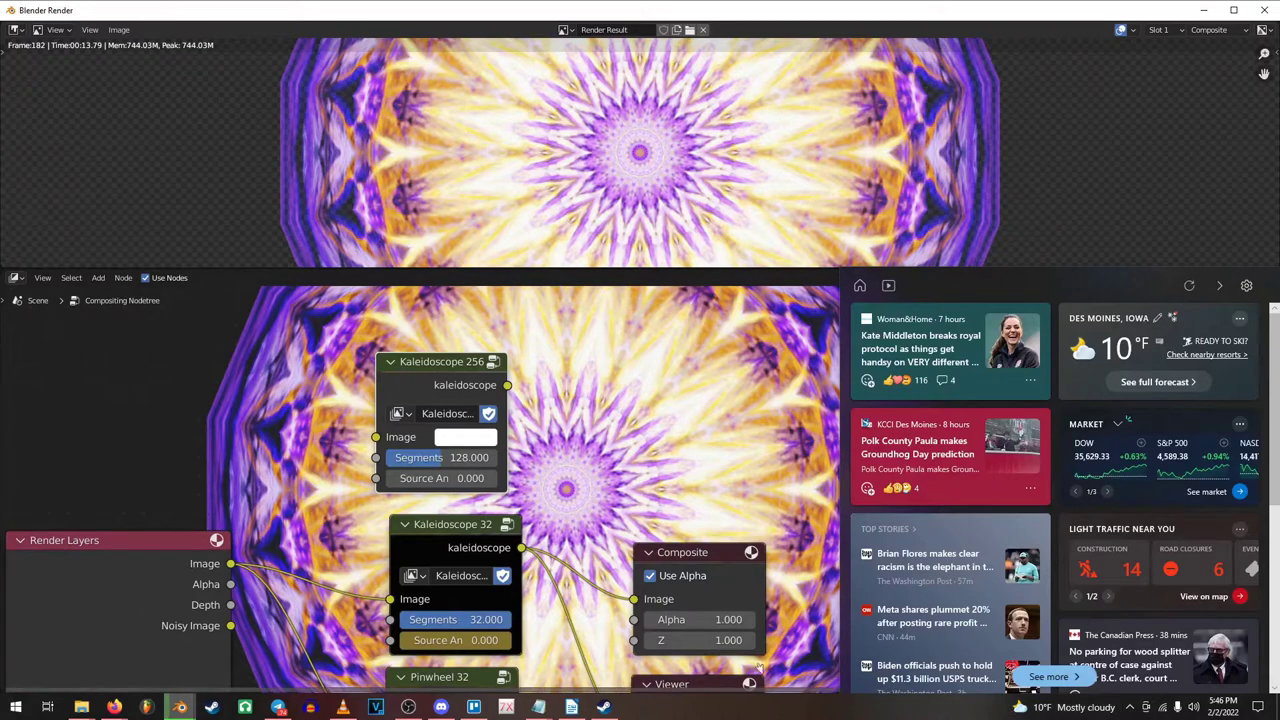
# Connect the Render Layers image to Kaleidoscope 256 and its kaleidoscope output to the Viewer's image input
pyautogui.scroll(-2, 473, 358)
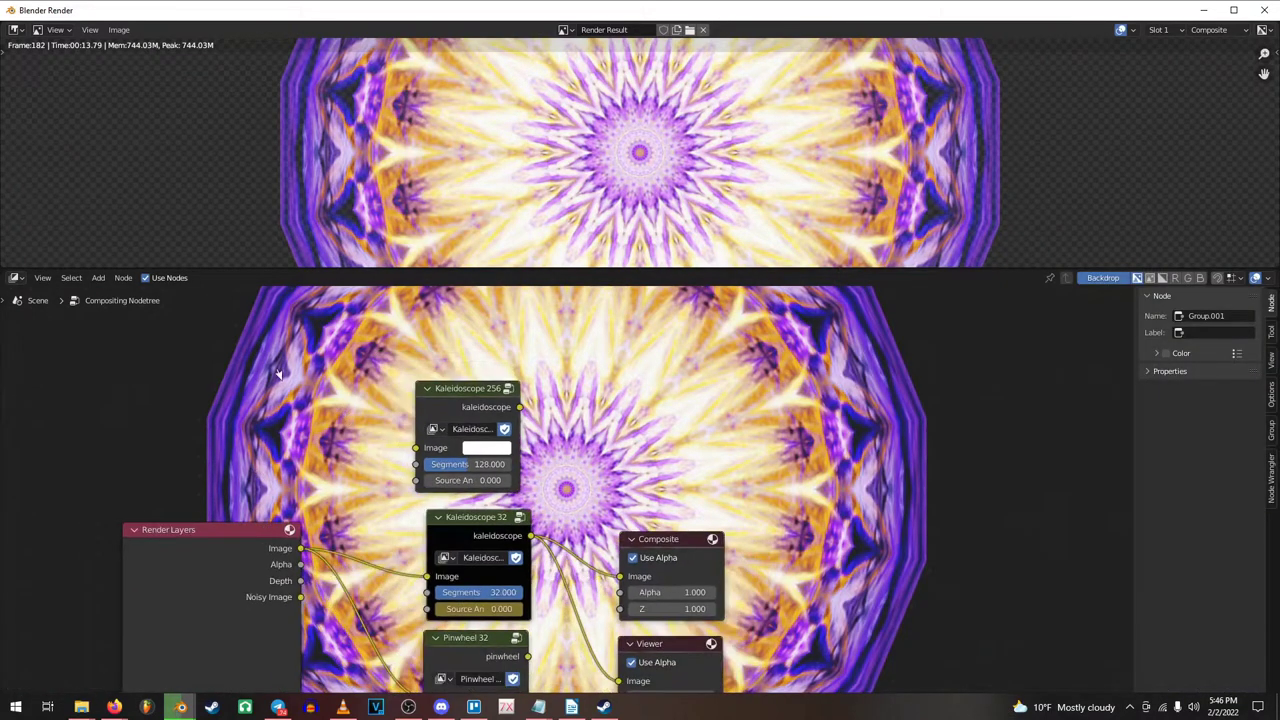
pyautogui.moveTo(289, 490); pyautogui.dragTo(404, 389)
pyautogui.moveTo(508, 349); pyautogui.dragTo(607, 623)
pyautogui.moveTo(420, 347); pyautogui.dragTo(426, 355)
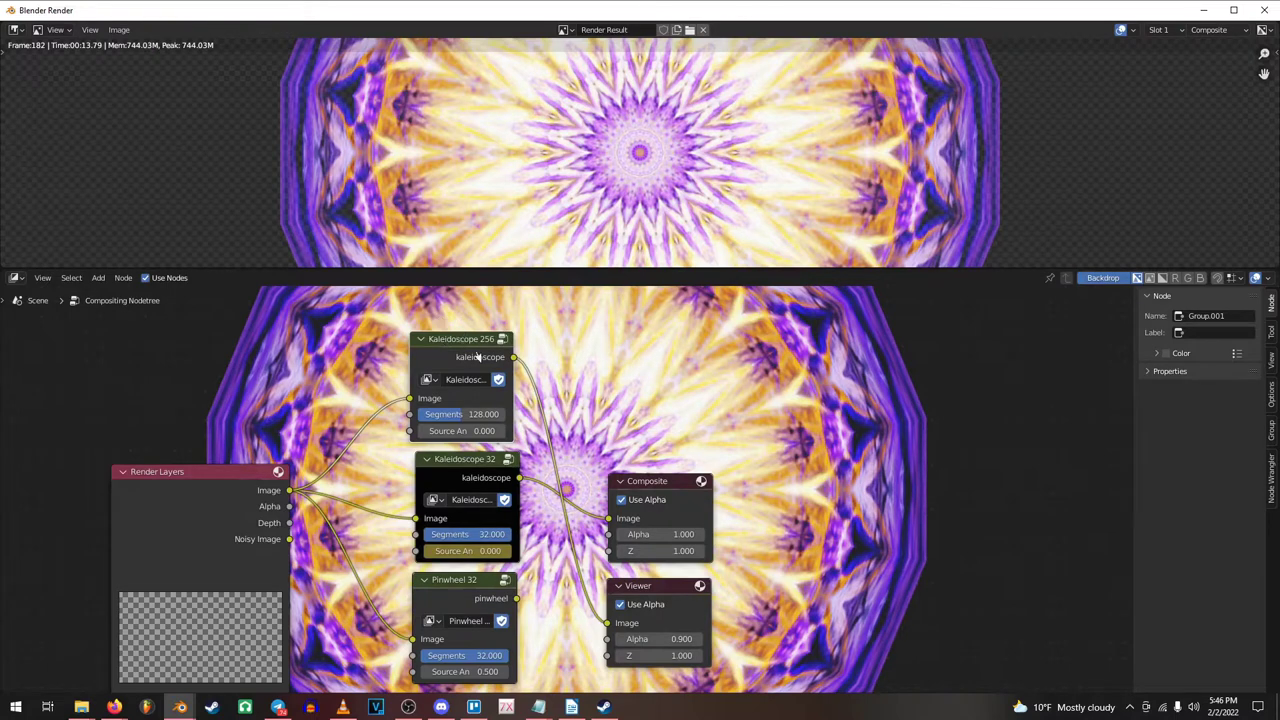
pyautogui.scroll(-2, 471, 344)
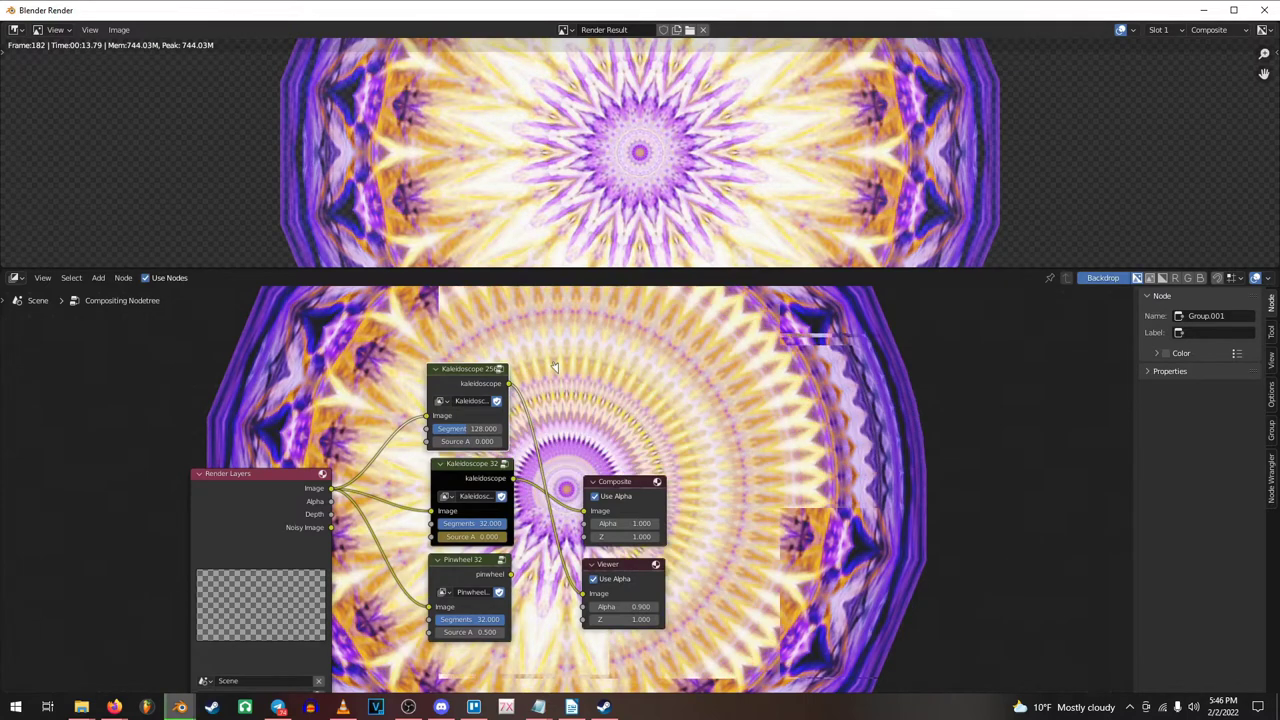
# Enlarge the node editor over the render view and feed the Kaleidoscope 32 node's output to the Viewer
pyautogui.scroll(-2, 605, 421)
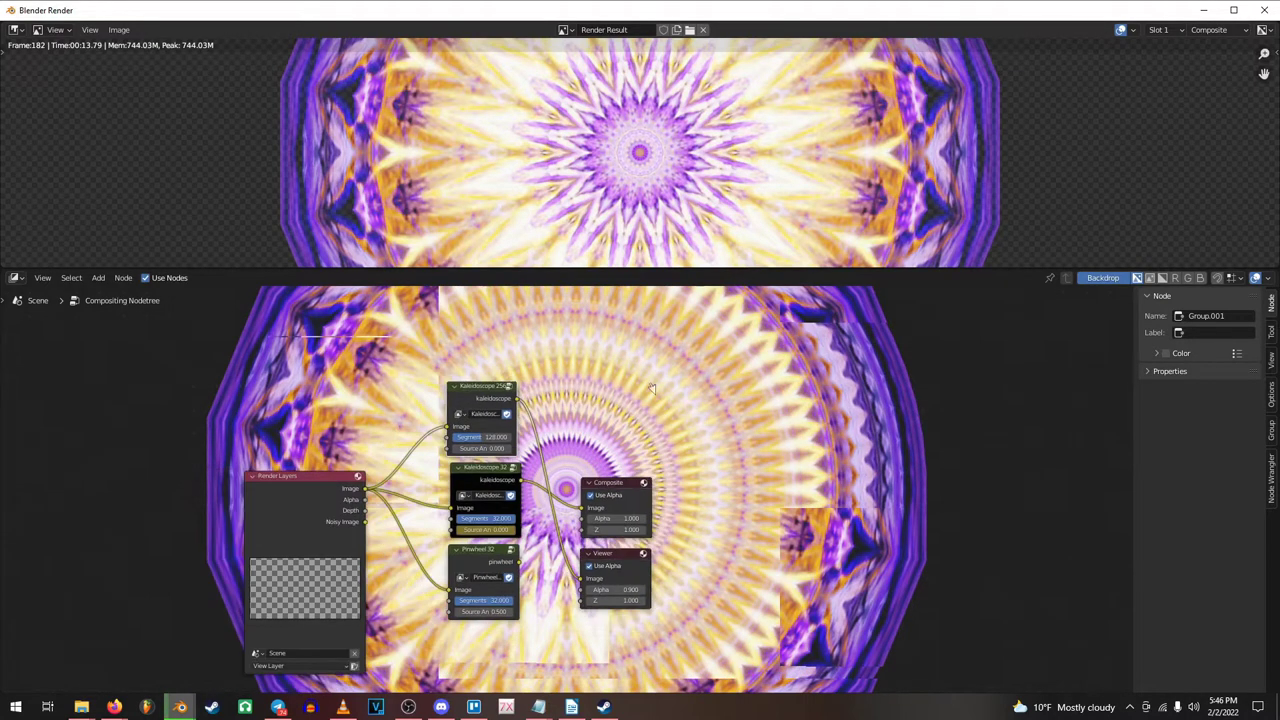
pyautogui.moveTo(609, 268); pyautogui.dragTo(584, 66)
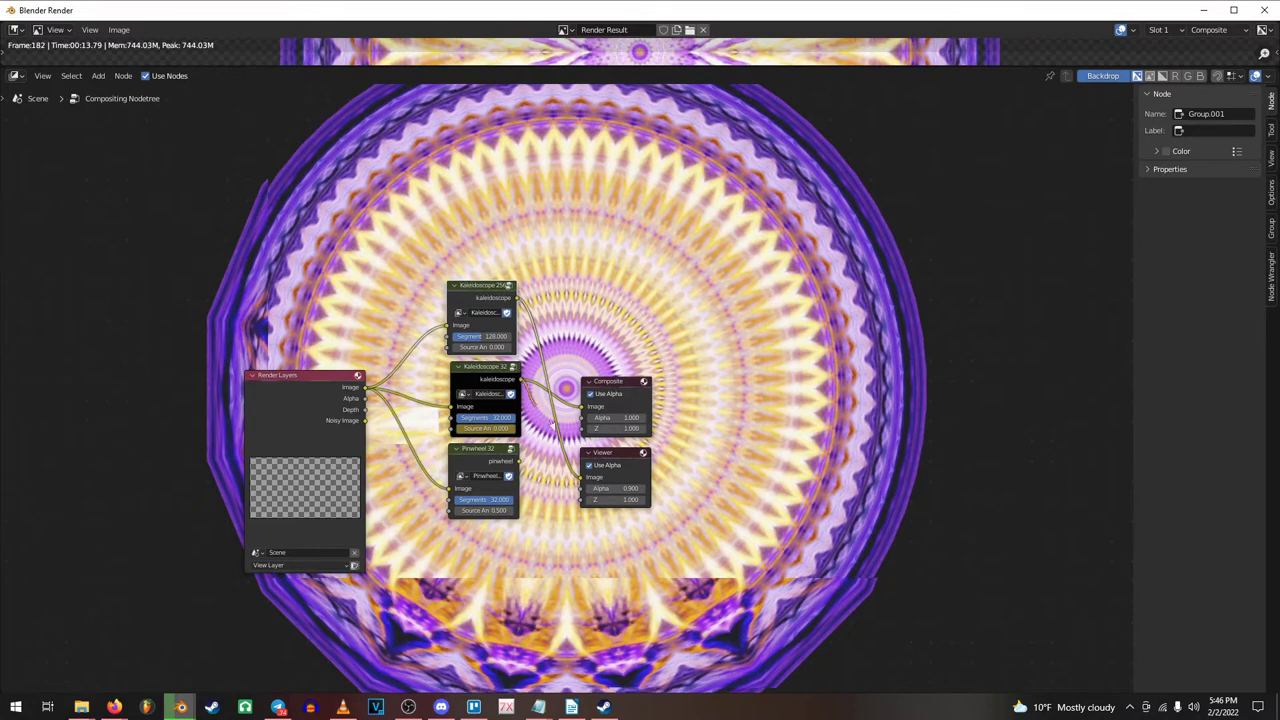
pyautogui.scroll(2, 527, 419)
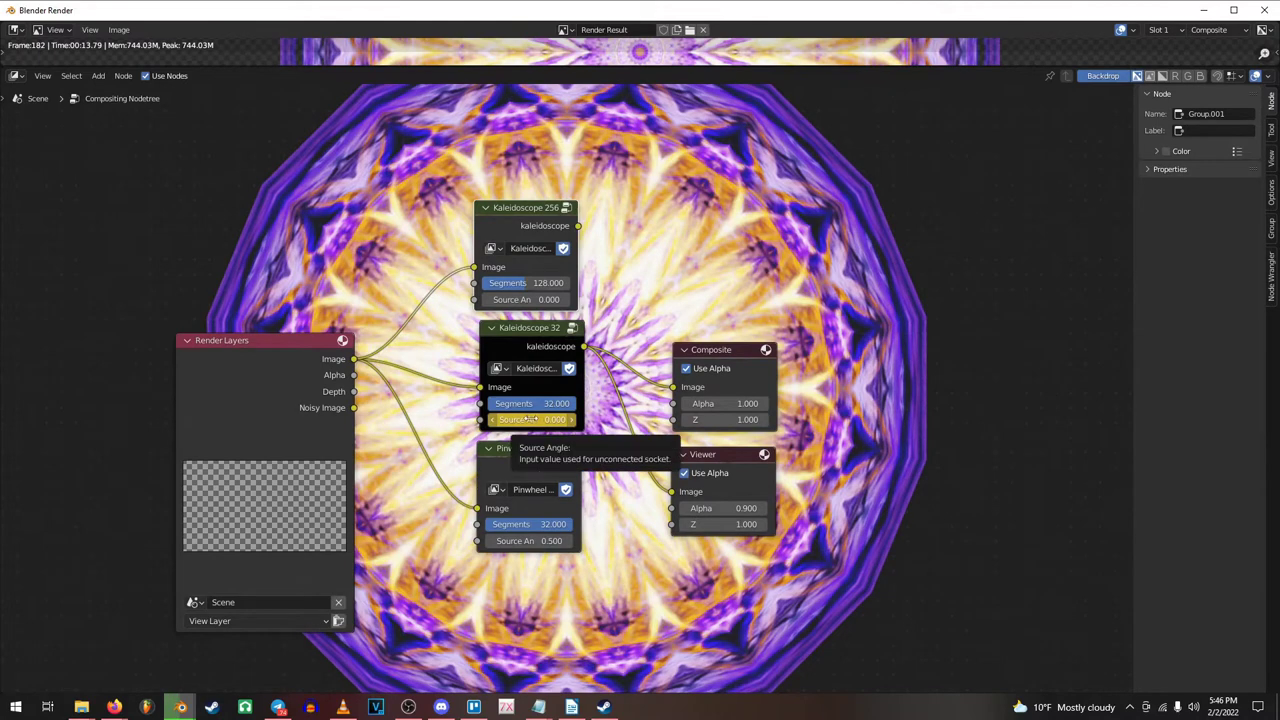
pyautogui.scroll(2, 527, 419)
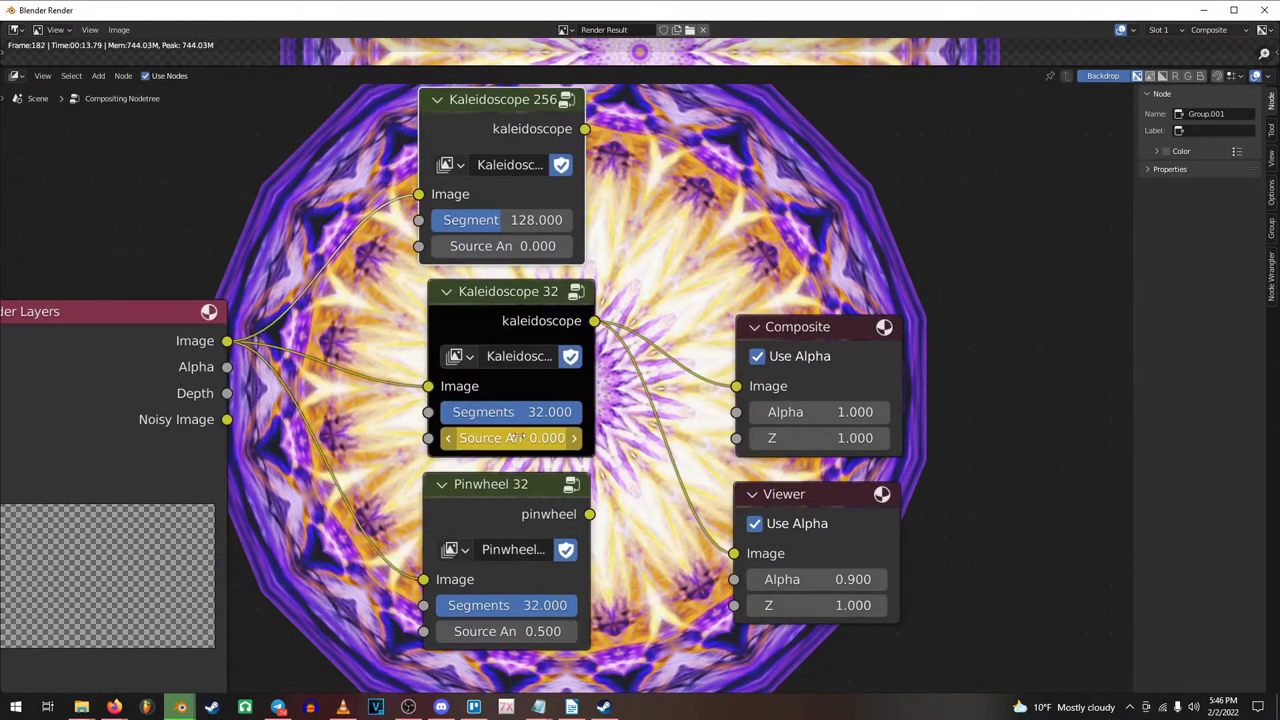
# Try source angles of 10, 15 and 20 on the Kaleidoscope 32 node, finishing back at 0
pyautogui.click(515, 437)
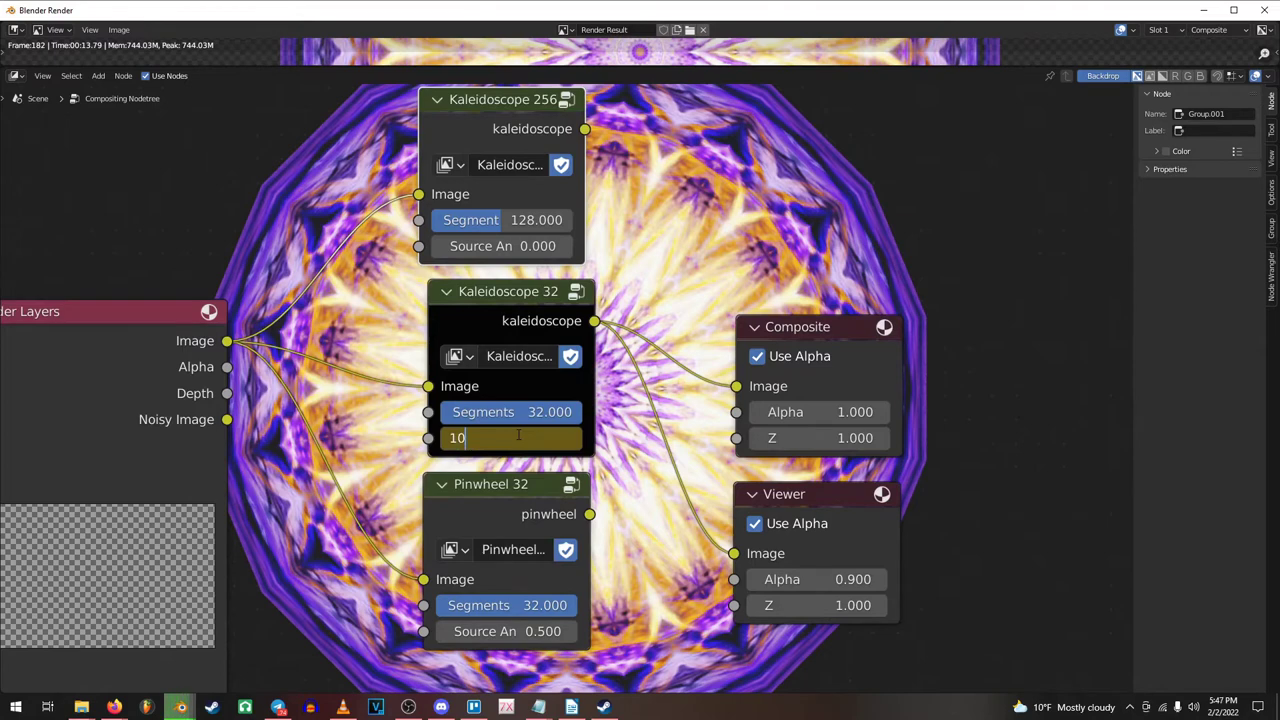
pyautogui.press('Return')
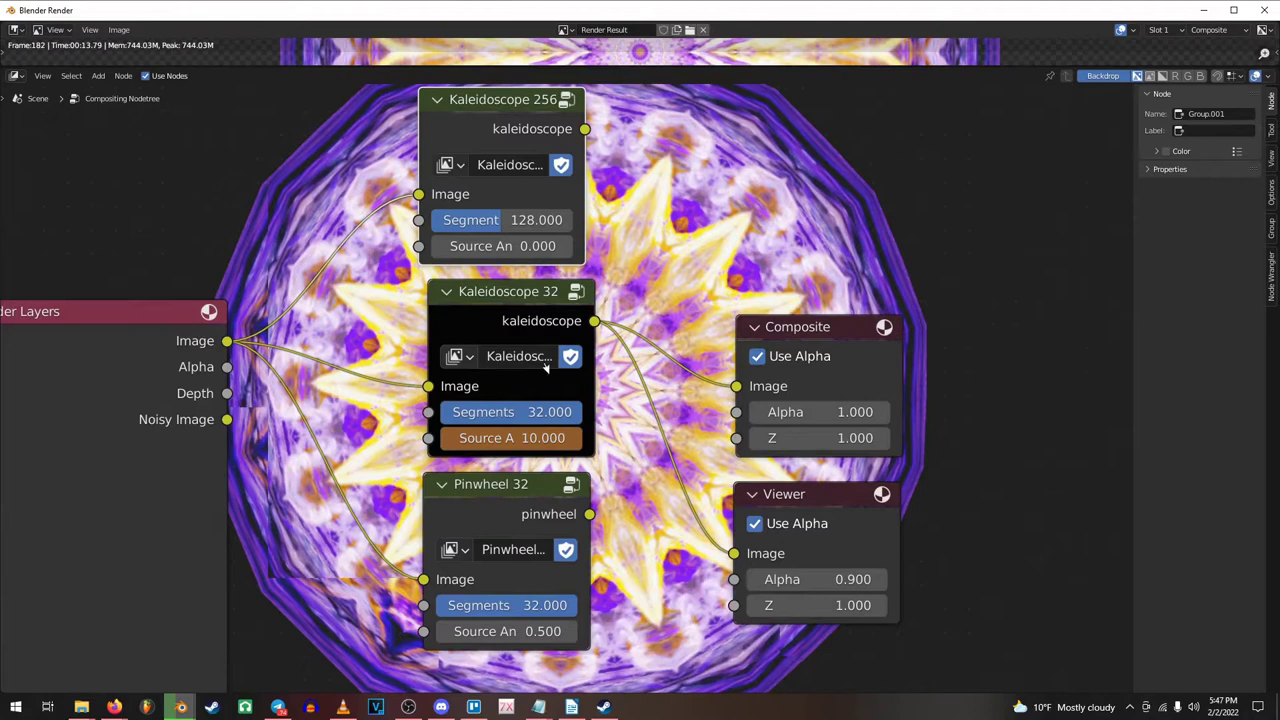
pyautogui.click(503, 435)
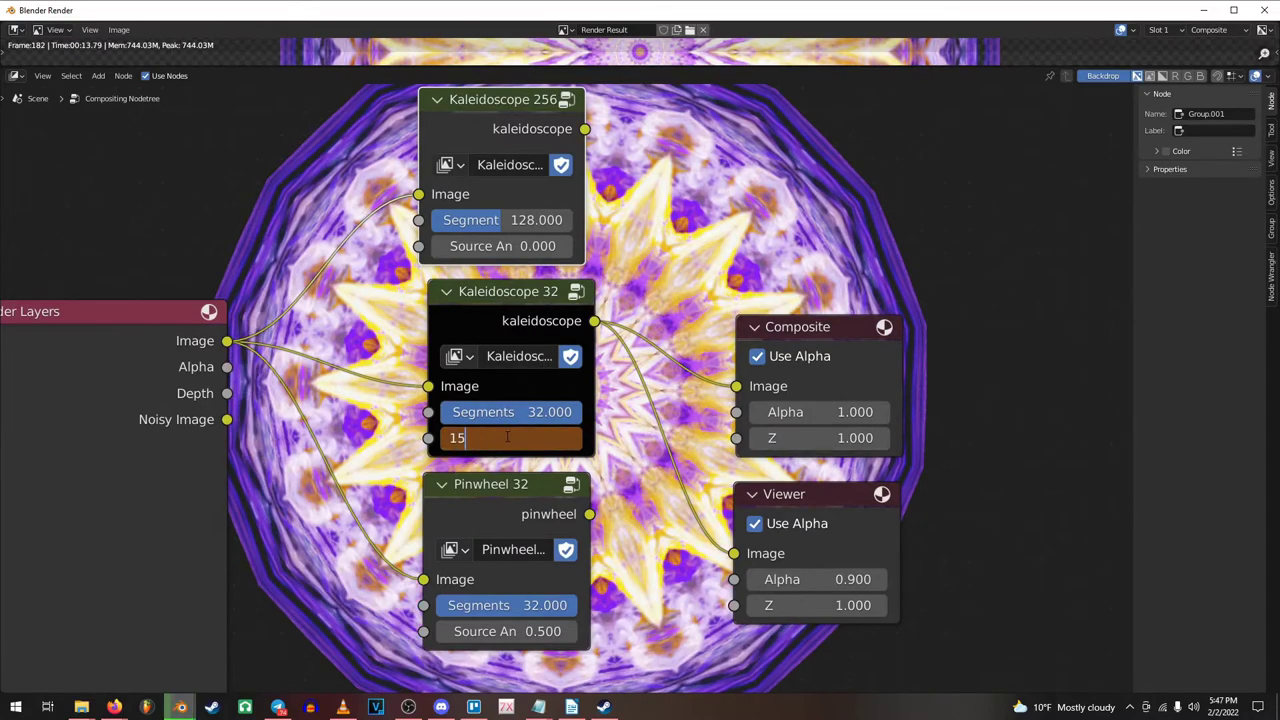
pyautogui.press('Return')
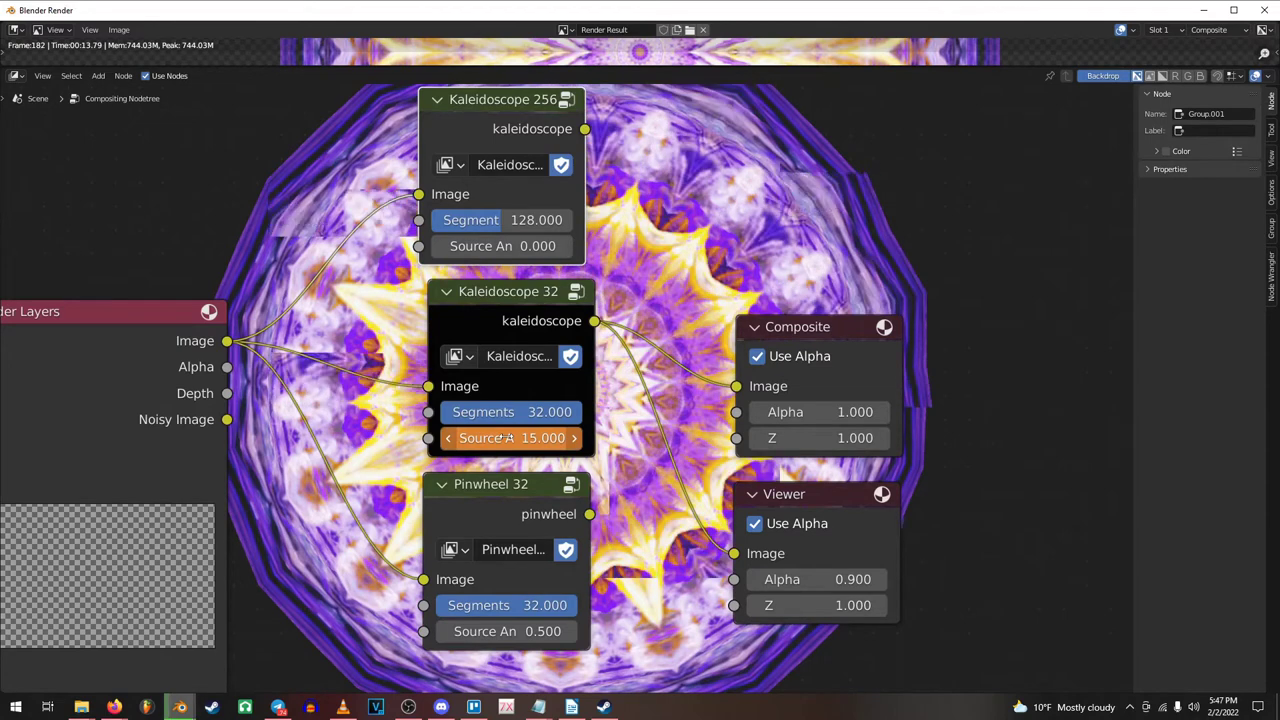
pyautogui.click(505, 437)
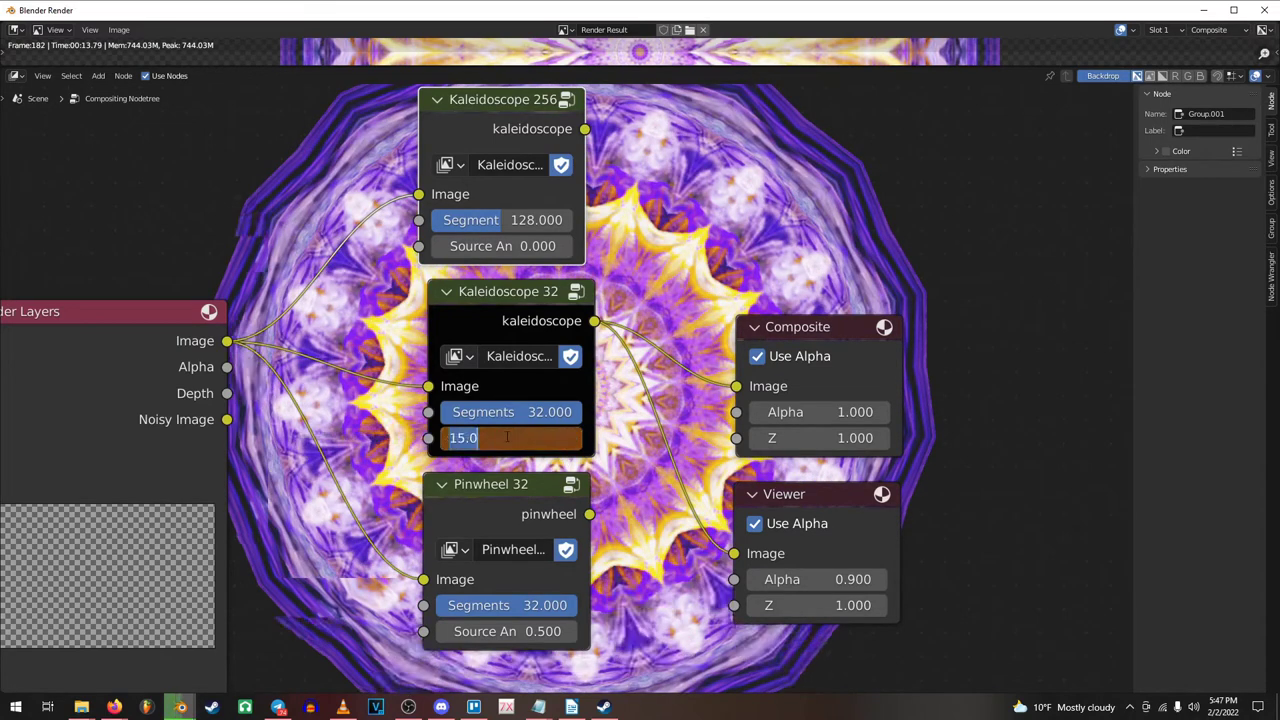
pyautogui.write('20')
pyautogui.press('Return')
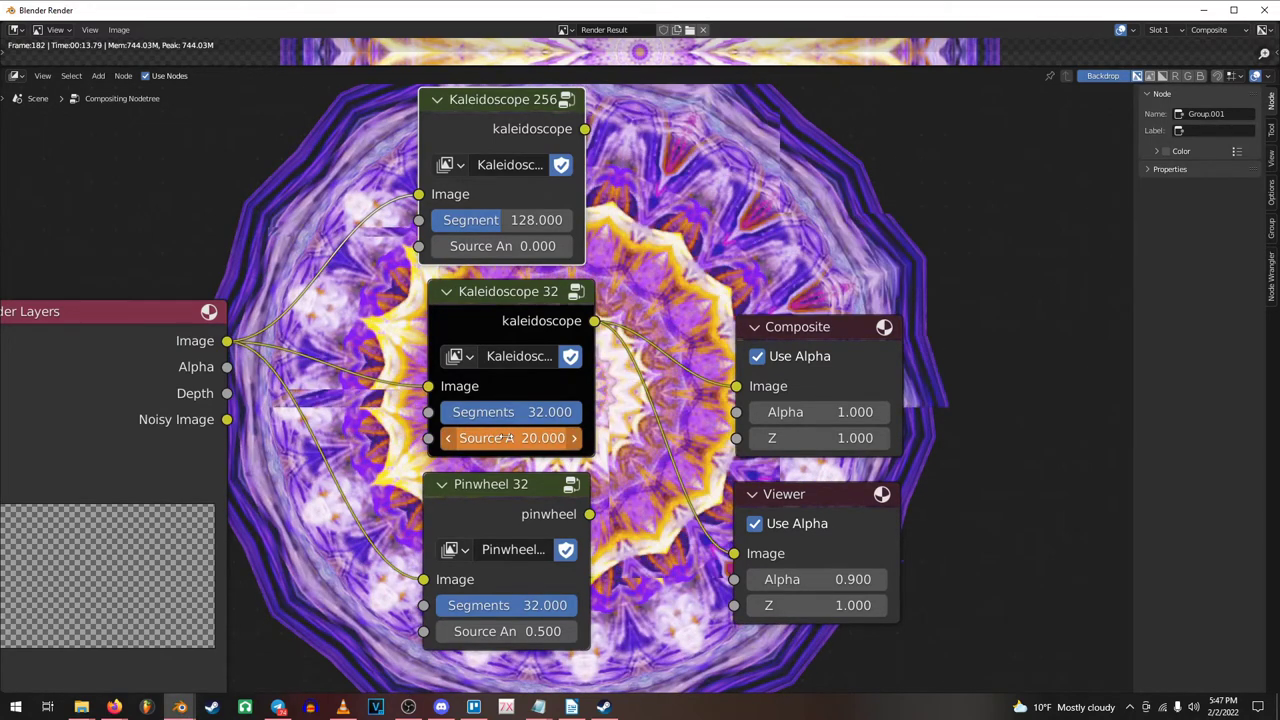
pyautogui.click(507, 437)
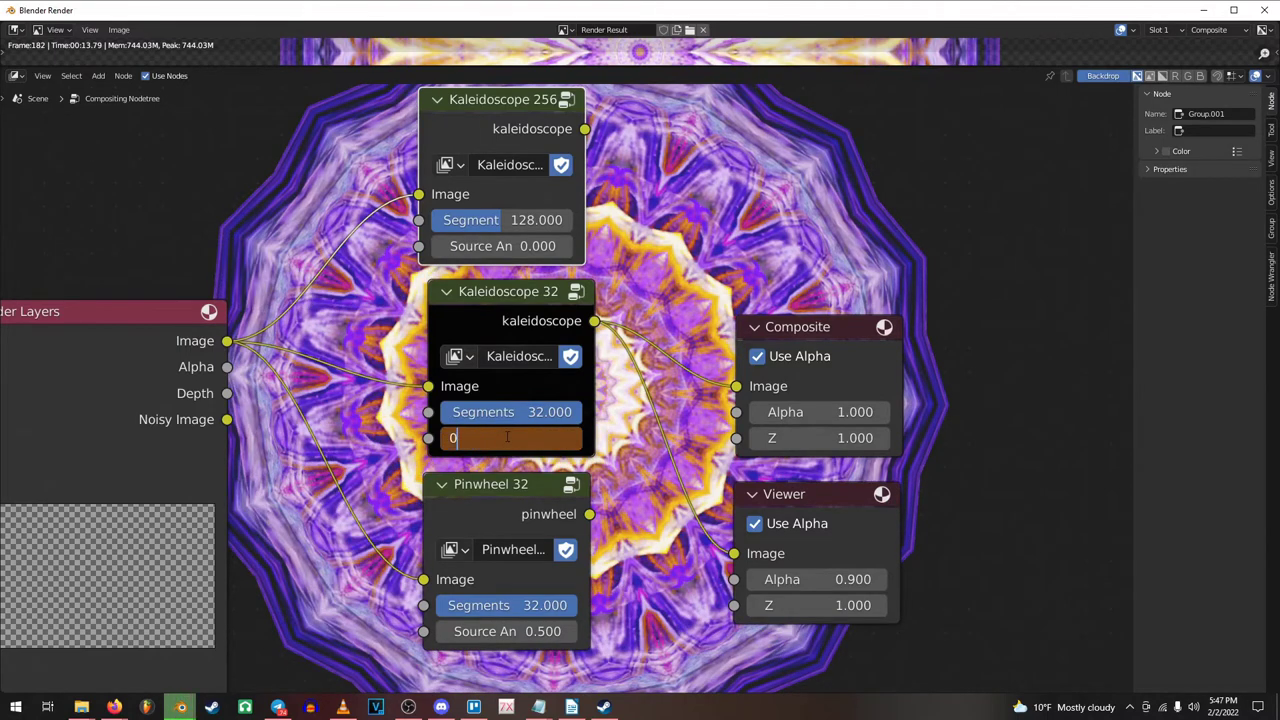
pyautogui.write('0')
pyautogui.press('Return')
# Set the Kaleidoscope 32 node's segments to 8
pyautogui.click(491, 414)
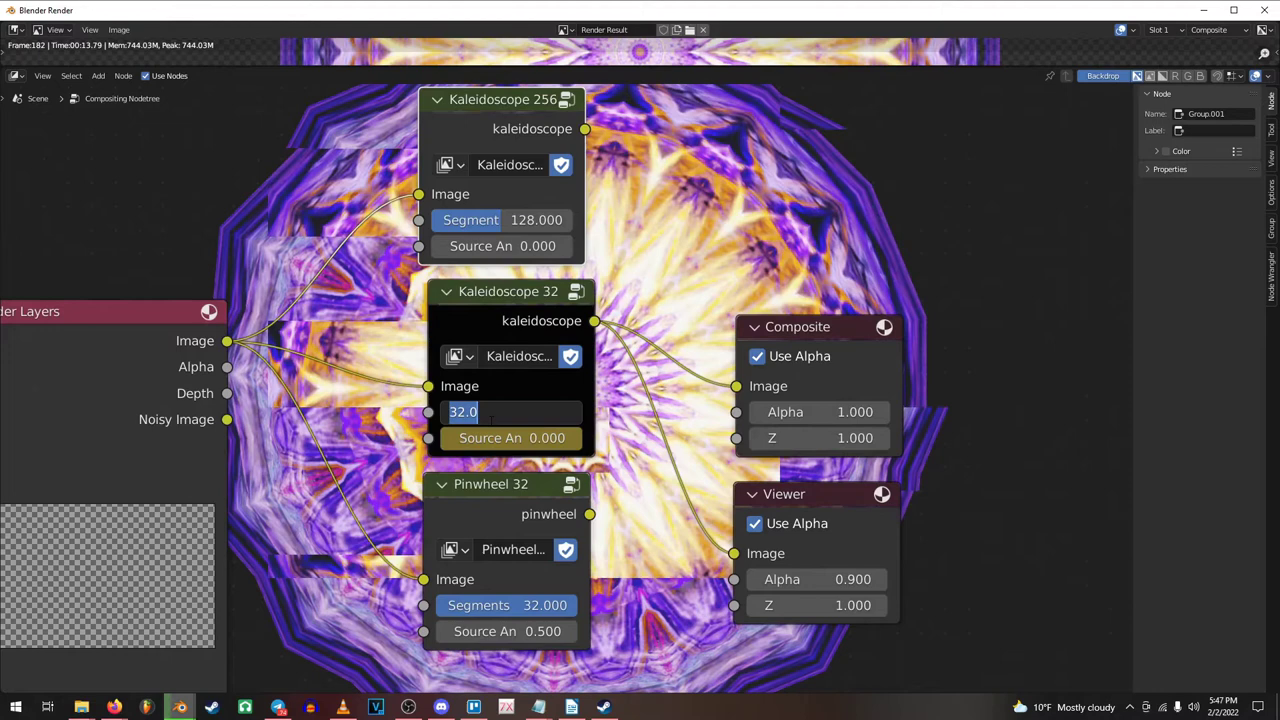
pyautogui.write('8')
pyautogui.press('Return')
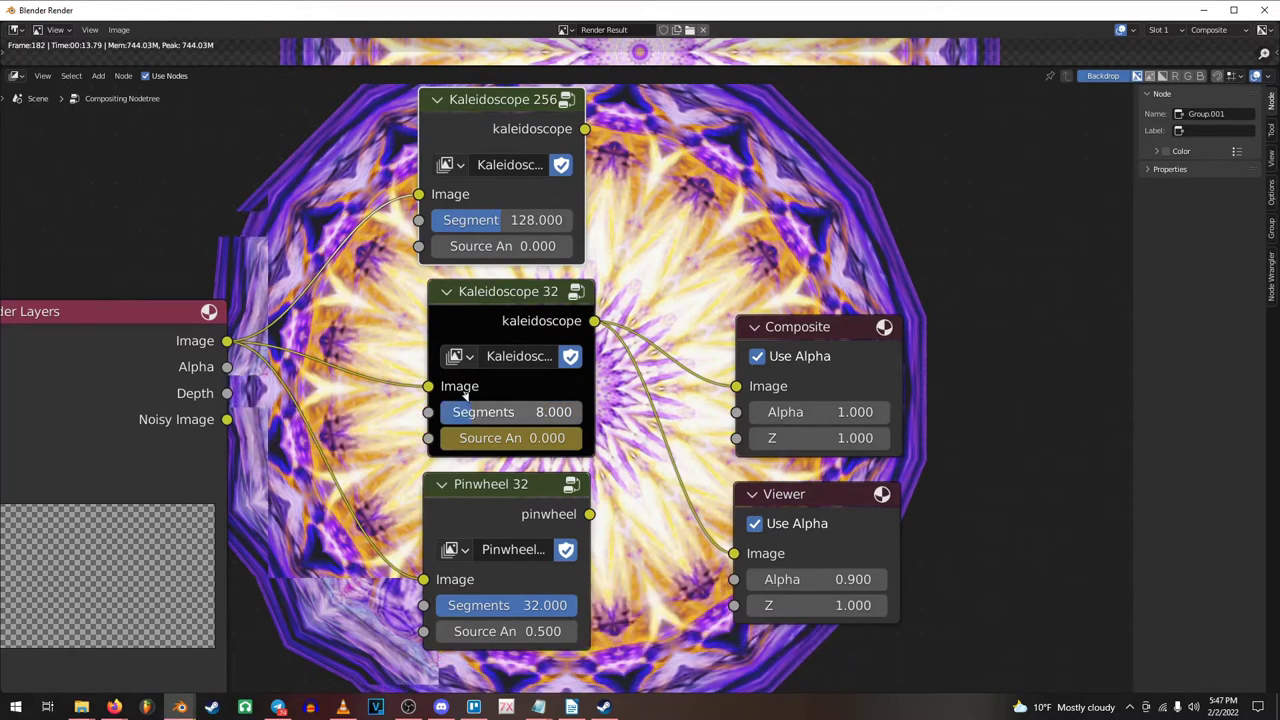
# Set the Kaleidoscope 32 node's segments to 16
pyautogui.scroll(-3, 558, 396)
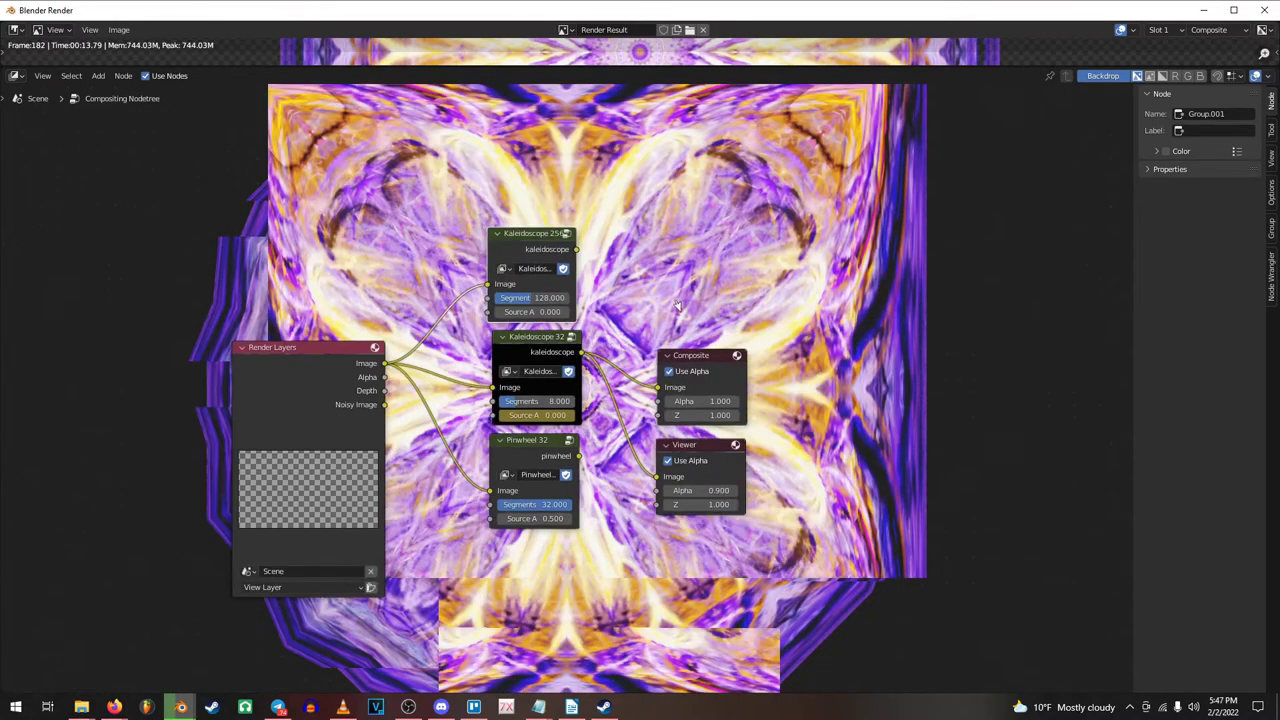
pyautogui.click(558, 400)
pyautogui.write('16')
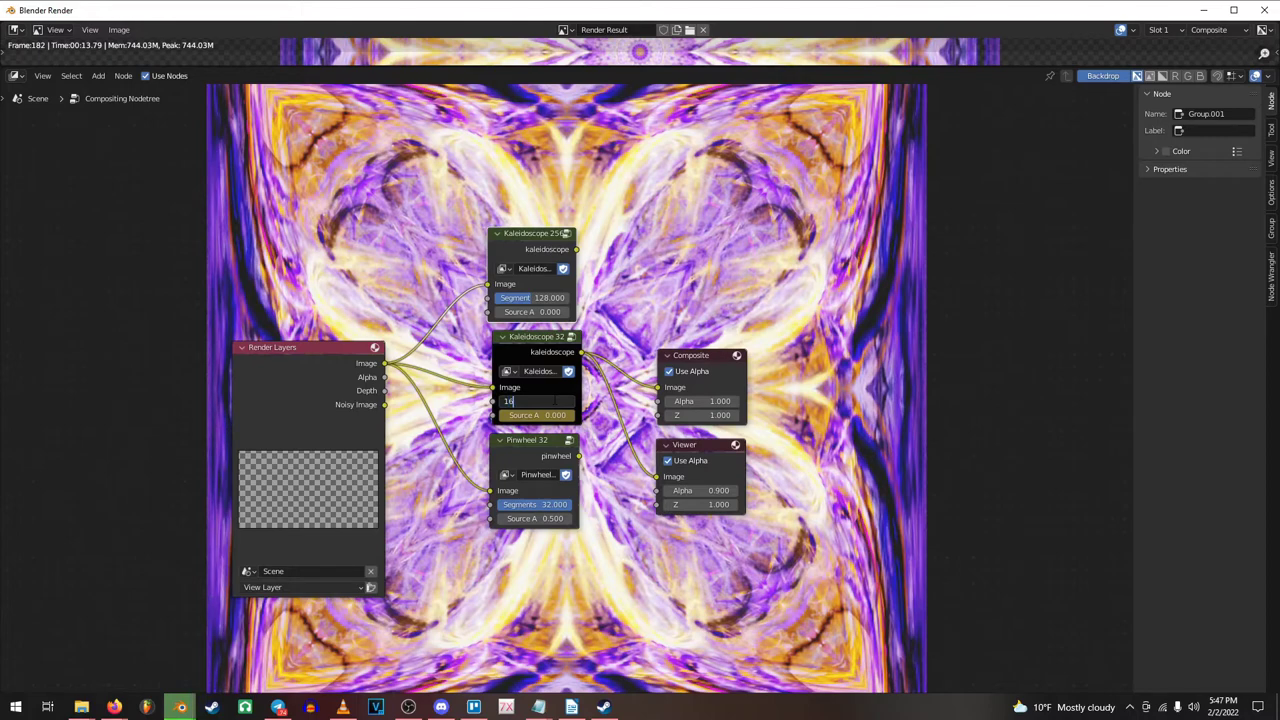
pyautogui.press('Return')
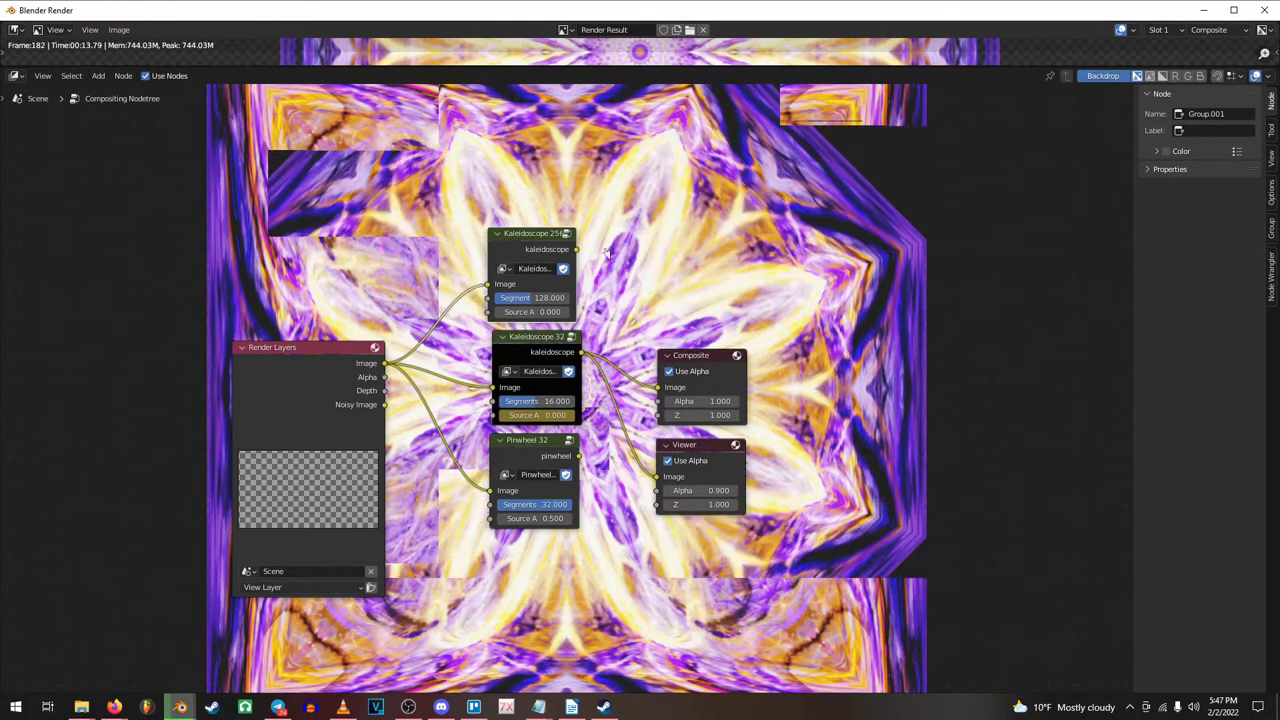
# Select the Kaleidoscope 32 node and open its group to show the inner nodes
pyautogui.scroll(-1, 652, 282)
pyautogui.moveTo(655, 283); pyautogui.dragTo(660, 249, button='middle')
pyautogui.scroll(6, 611, 305)
pyautogui.moveTo(611, 305); pyautogui.dragTo(659, 264, button='middle')
pyautogui.scroll(2, 658, 264)
pyautogui.click(595, 237)
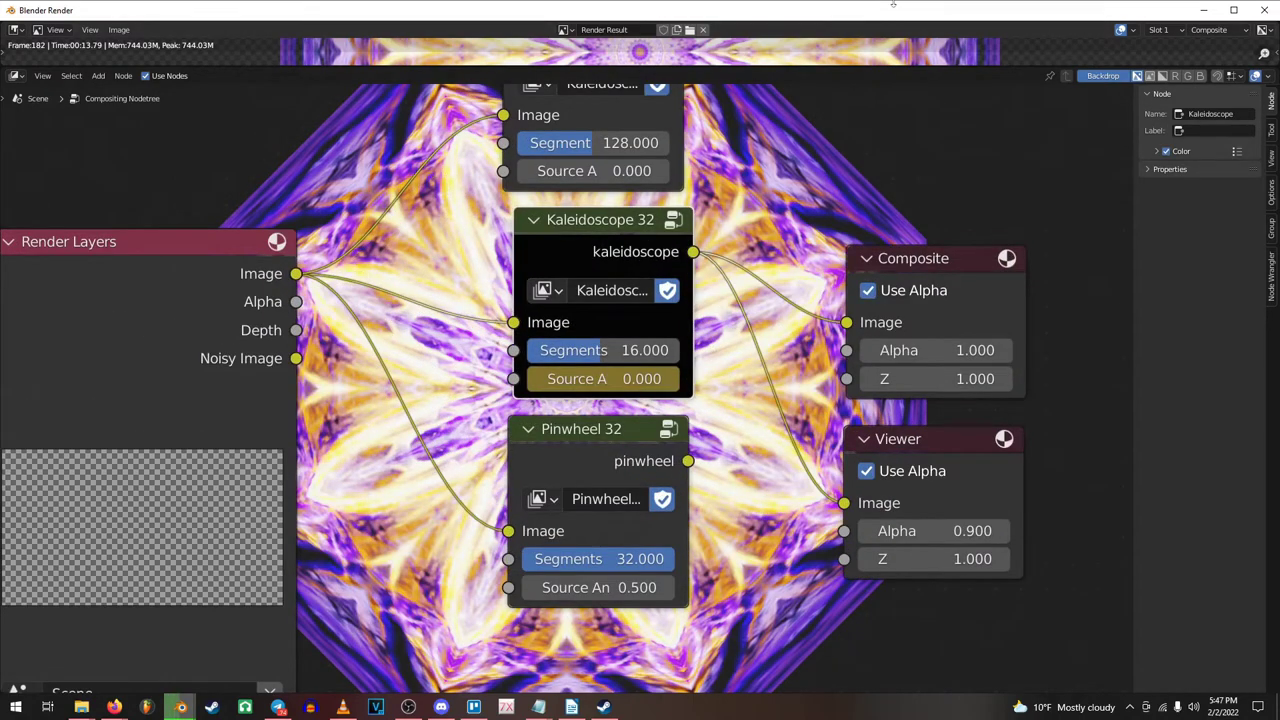
pyautogui.press('Tab')
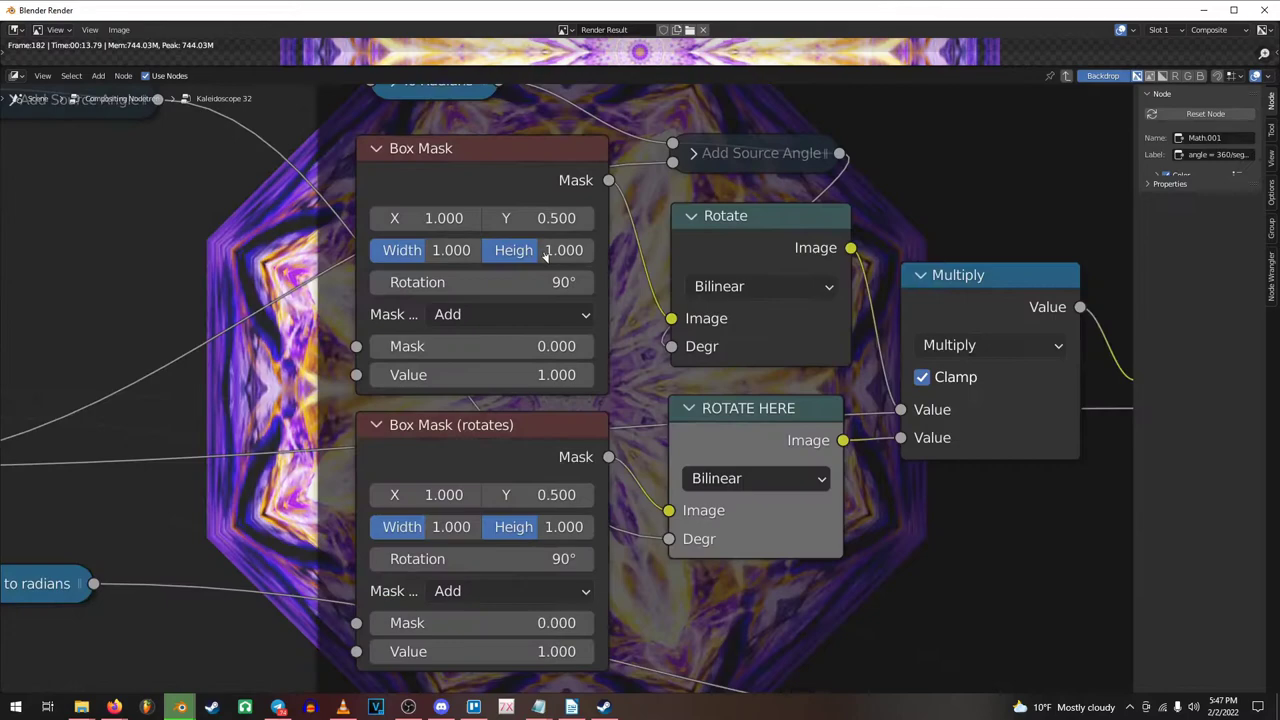
# Examine the group's inputs, Pie Mask, Segment Mask, Combine Segments and Flip 2nd Segment frames, and return to the main node tree
pyautogui.scroll(-2, 272, 266)
pyautogui.scroll(-5, 272, 272)
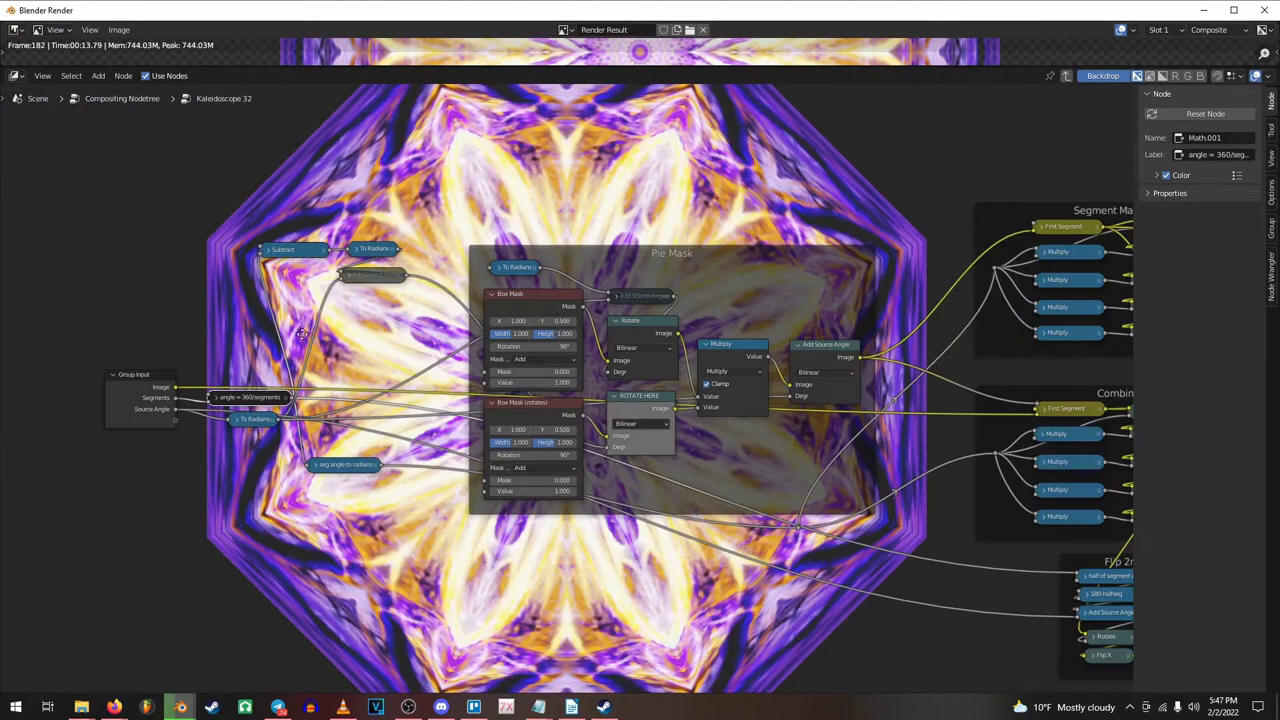
pyautogui.moveTo(185, 314); pyautogui.dragTo(269, 320, button='middle')
pyautogui.scroll(5, 269, 320)
pyautogui.moveTo(158, 334); pyautogui.dragTo(201, 330, button='middle')
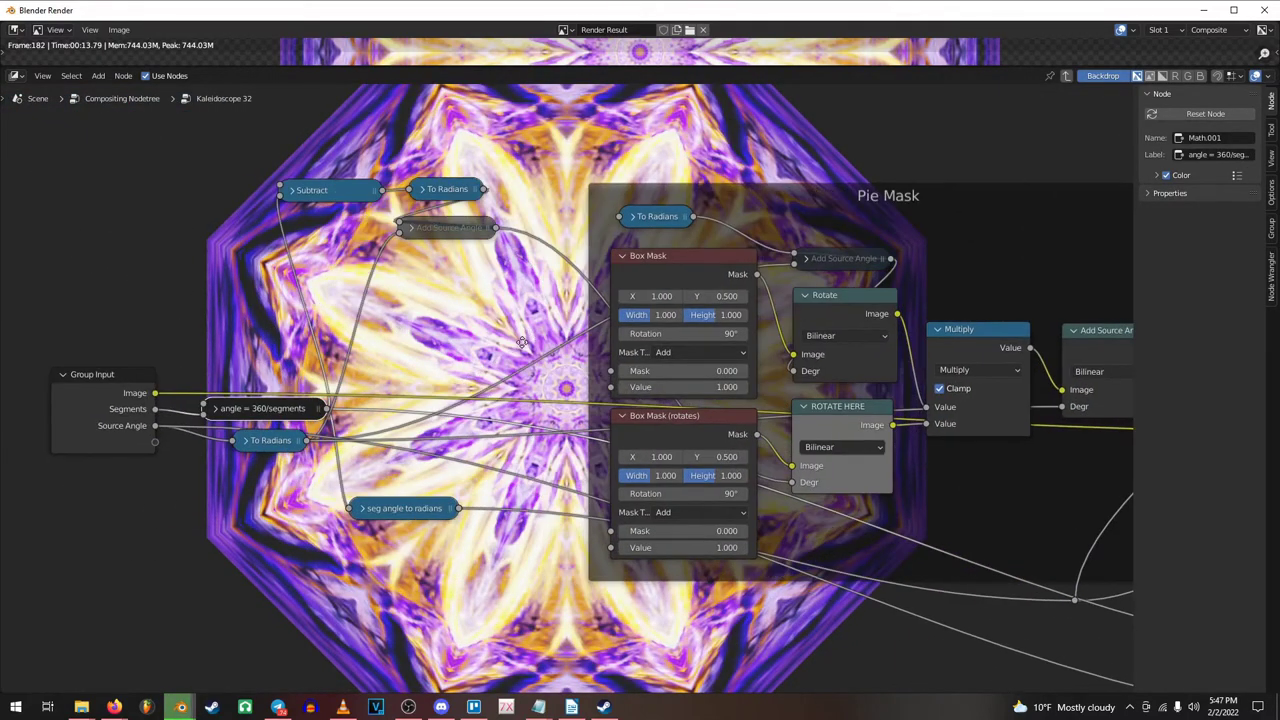
pyautogui.moveTo(522, 342); pyautogui.dragTo(487, 343, button='middle')
pyautogui.moveTo(436, 306); pyautogui.dragTo(301, 307, button='middle')
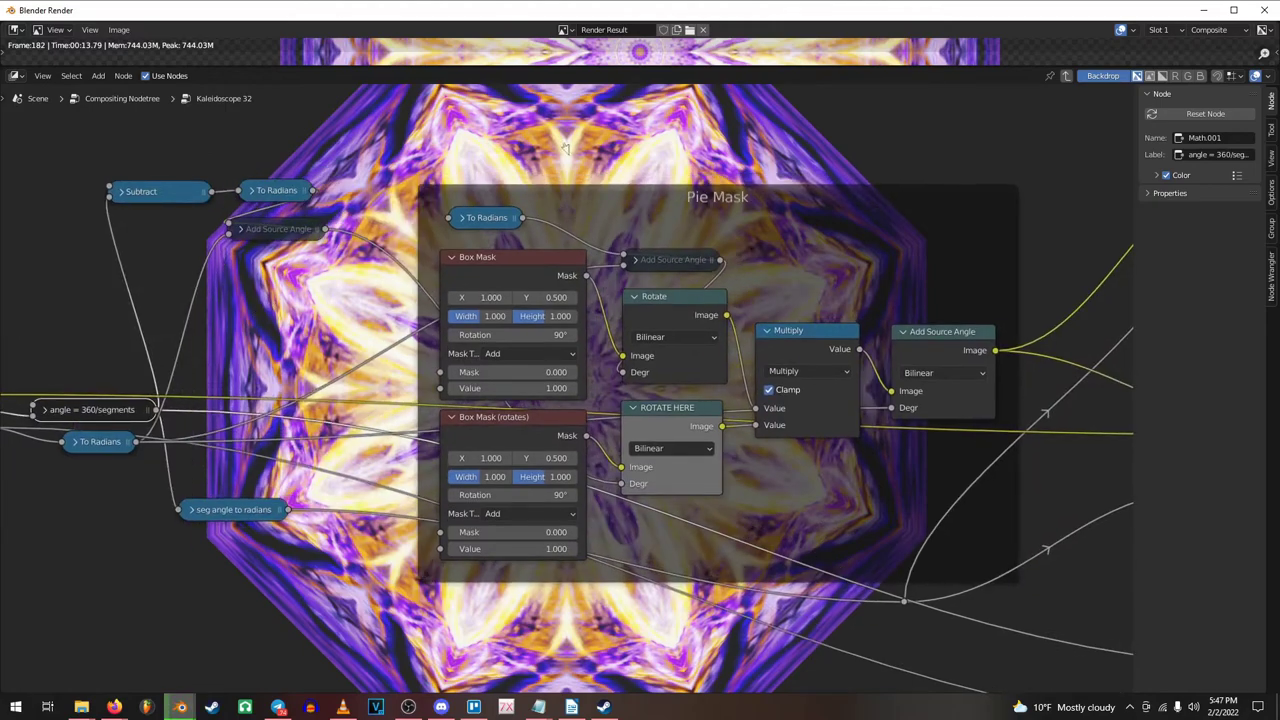
pyautogui.keyDown('ctrl'); pyautogui.hscroll(15, 565, 148); pyautogui.keyUp('ctrl')
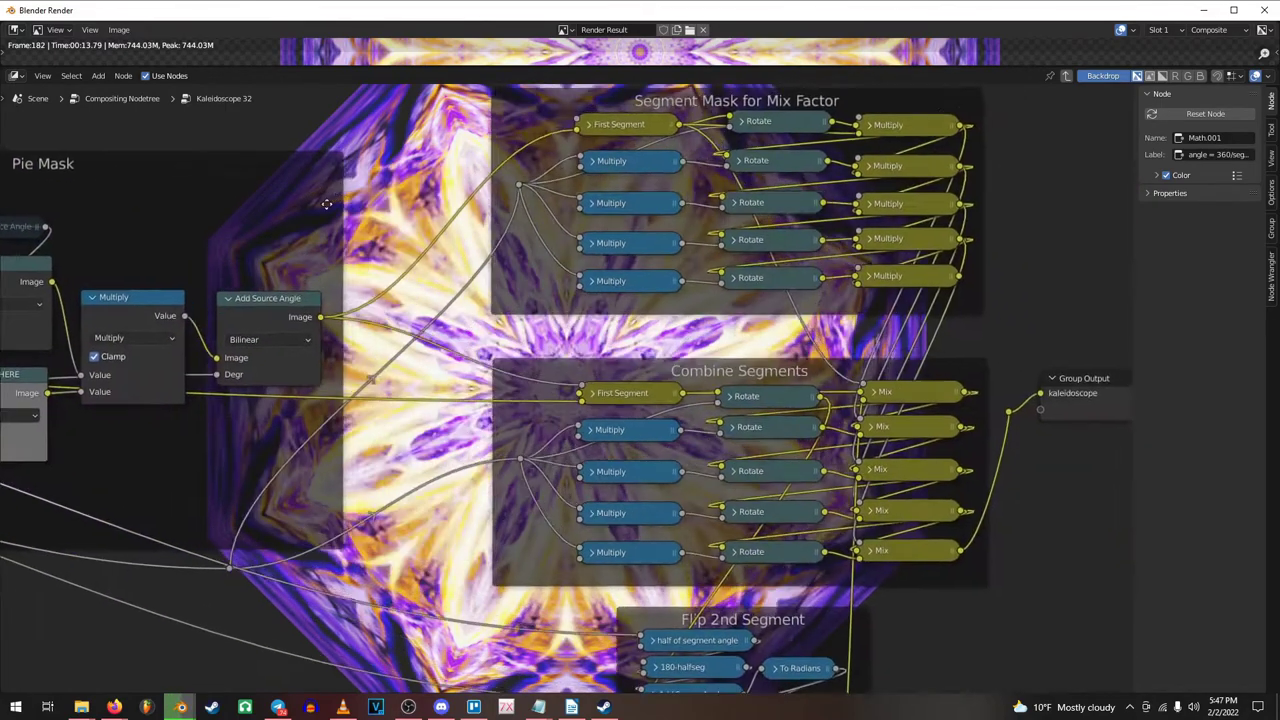
pyautogui.scroll(-3, 326, 204)
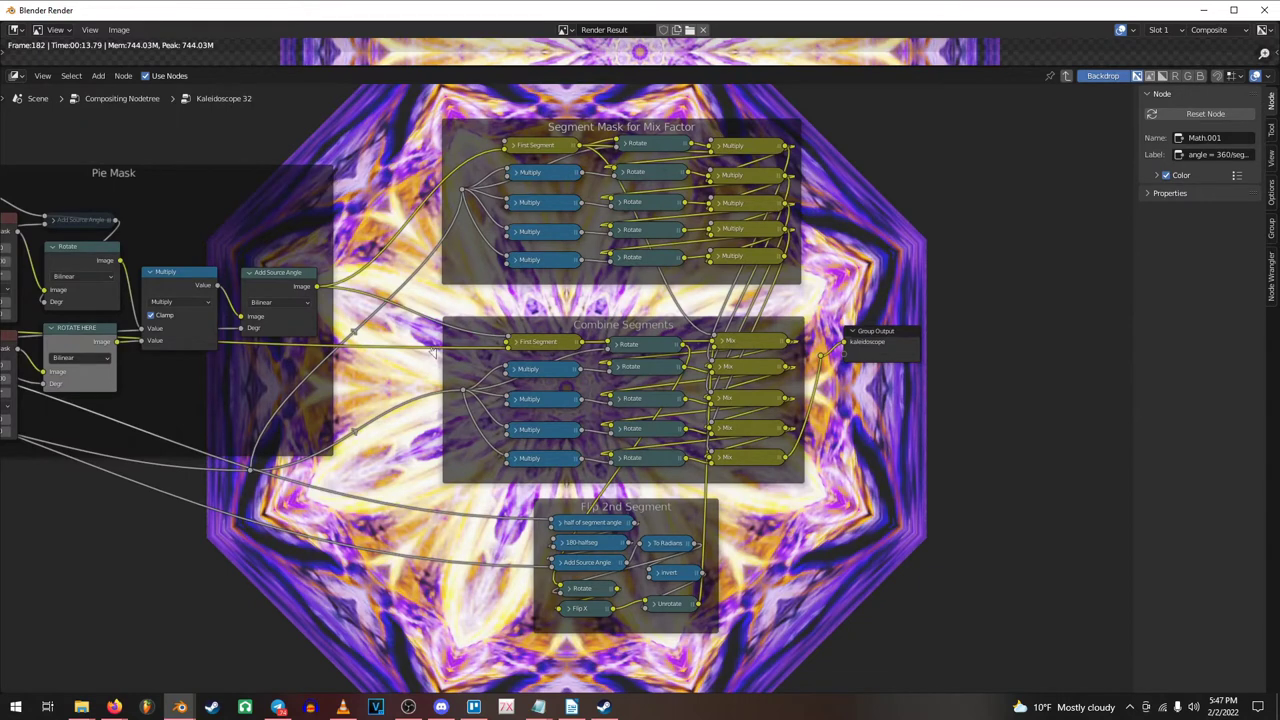
pyautogui.press('Tab')
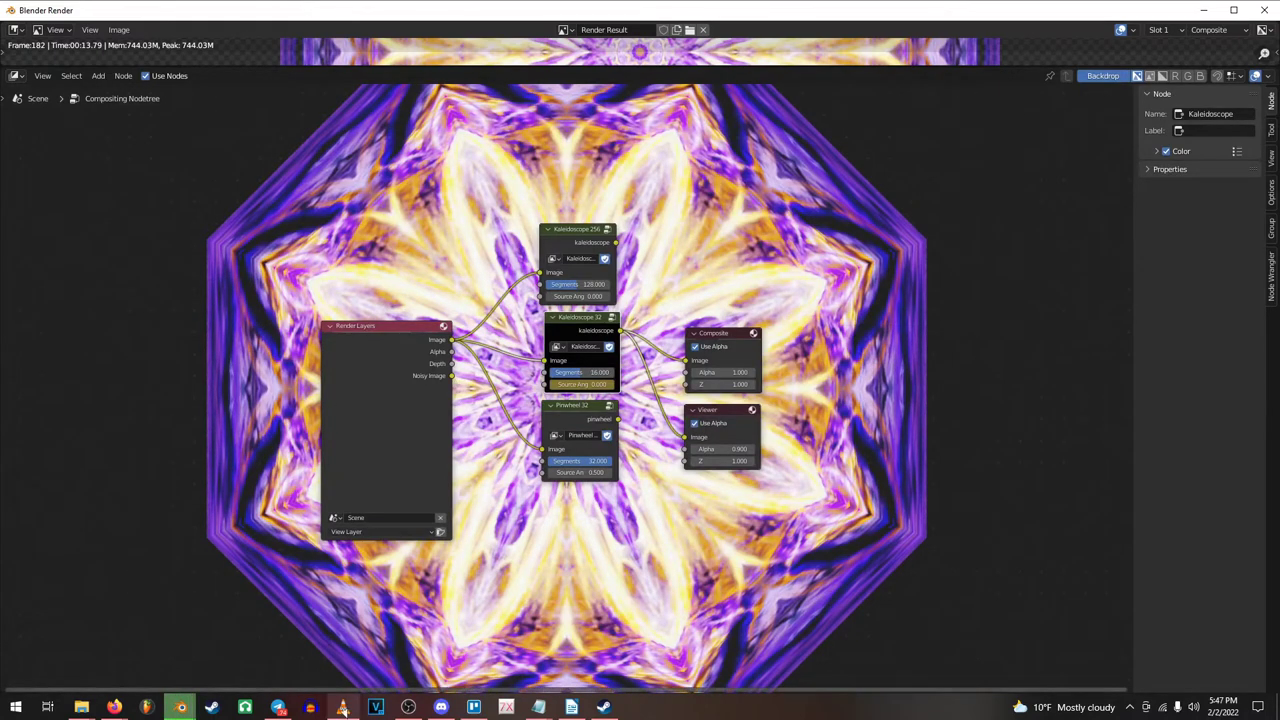
# Switch to VLC media player and play test video 3.mp4
pyautogui.moveTo(342, 707)
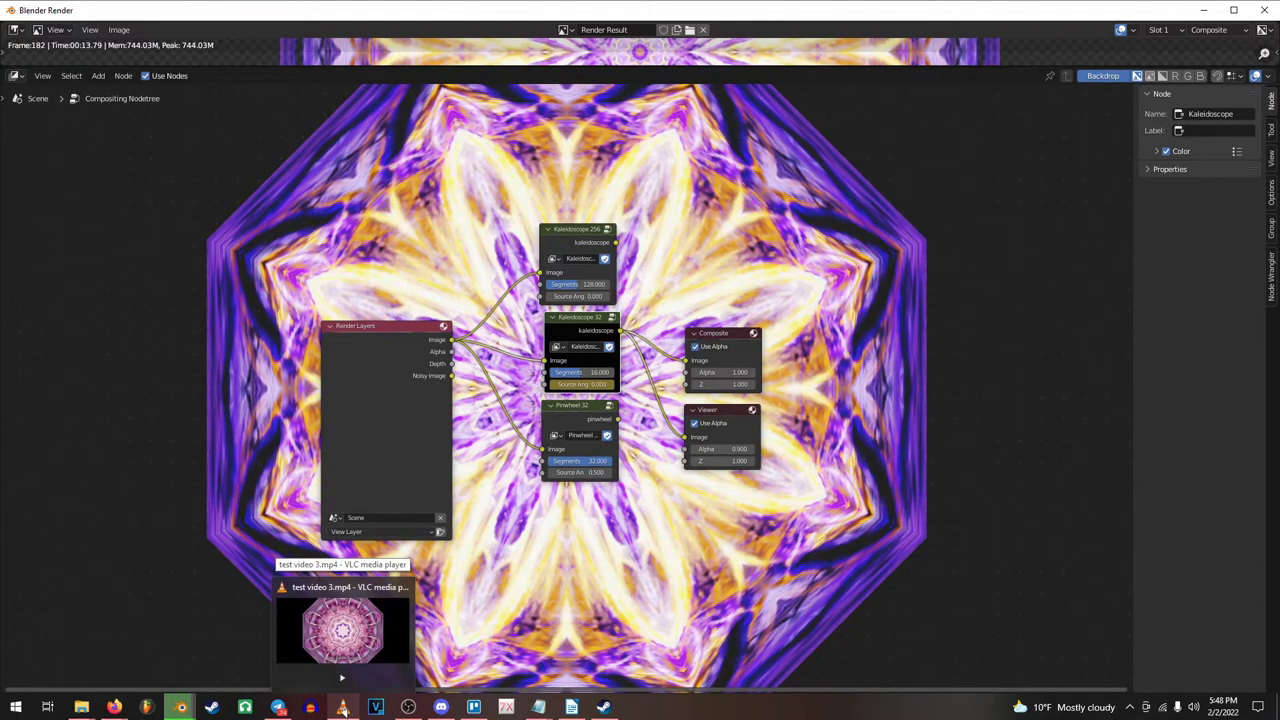
pyautogui.click(342, 625)
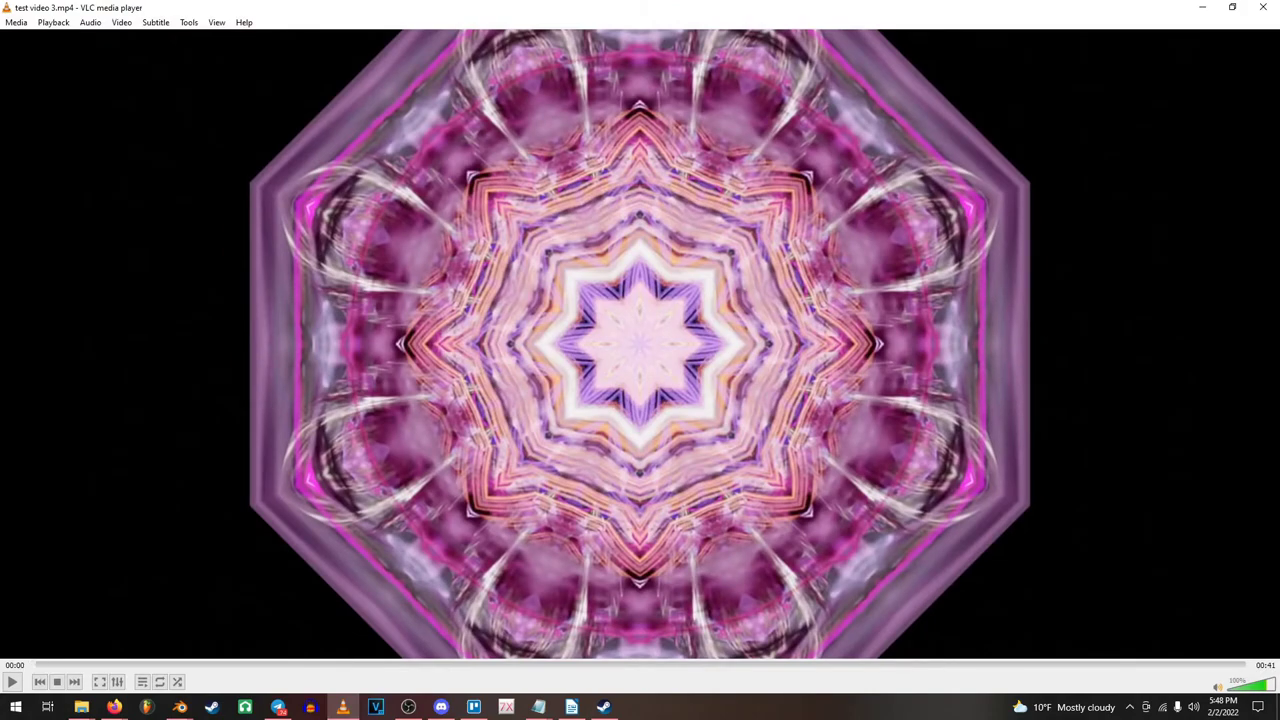
pyautogui.press('space')
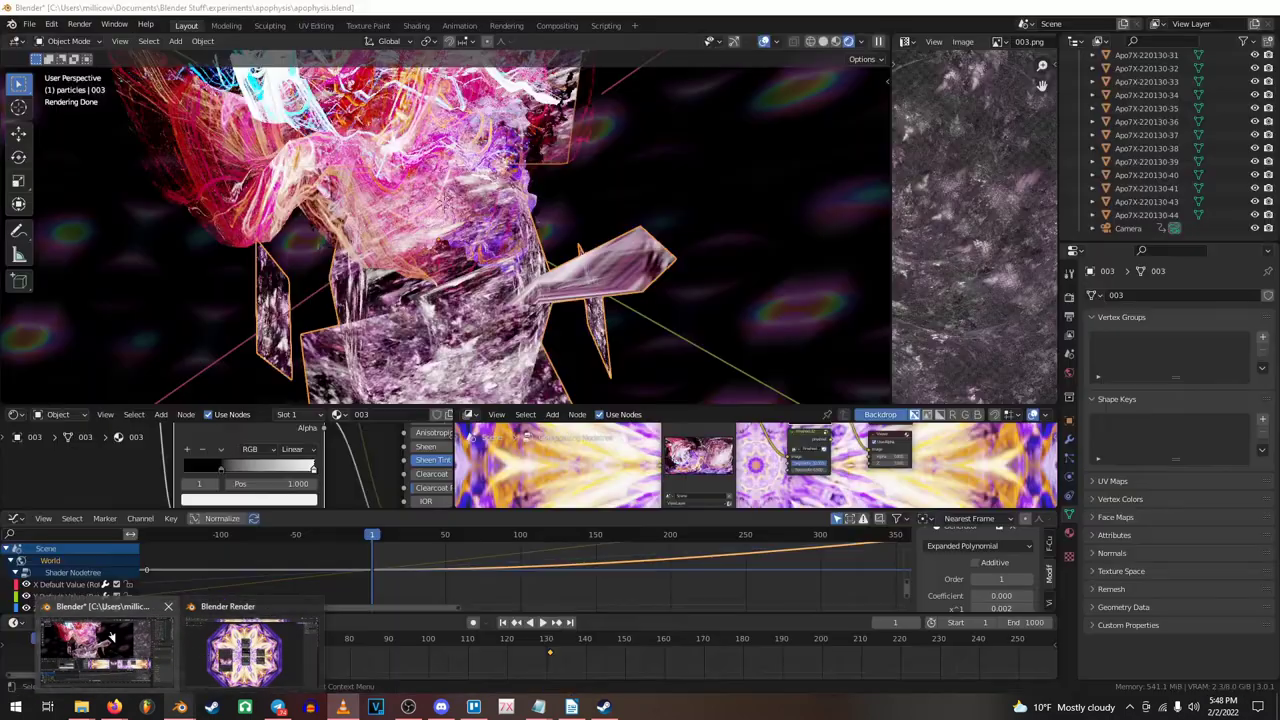
# Switch to the main Blender window with apophysis.blend and enlarge the graph editor and the shader and compositor node editors
pyautogui.click(105, 650)
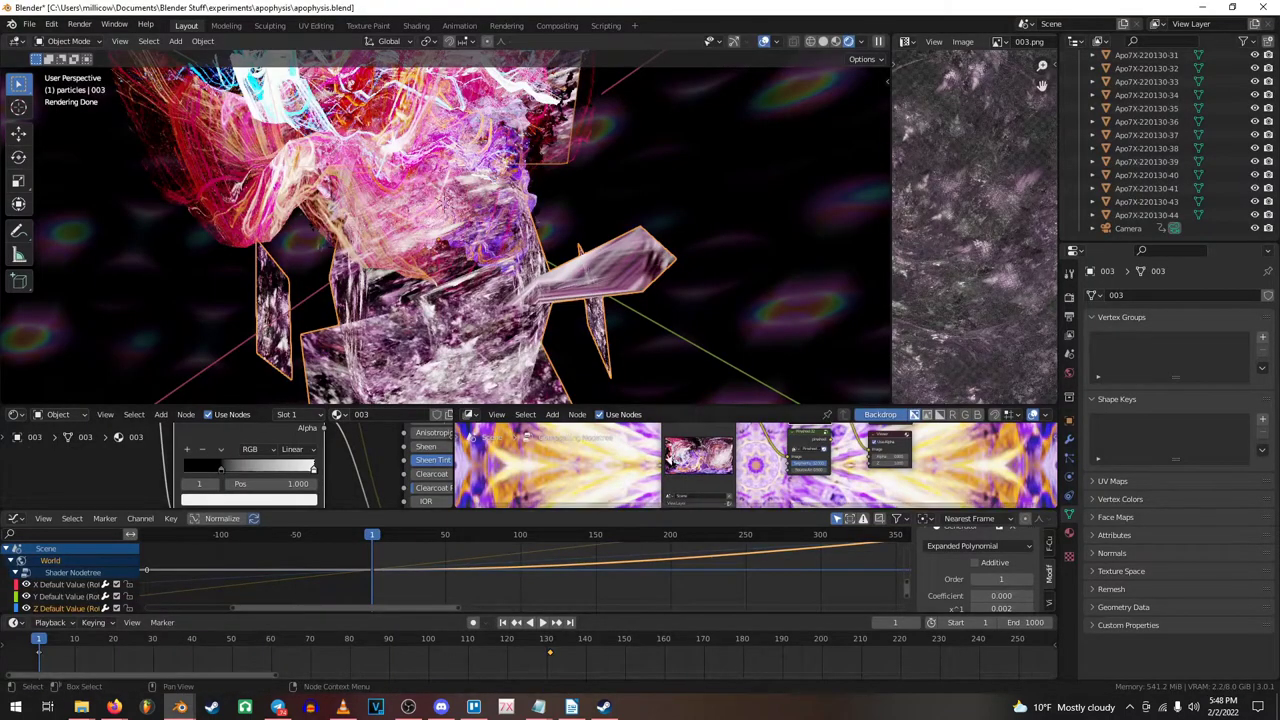
pyautogui.moveTo(609, 509); pyautogui.dragTo(605, 458)
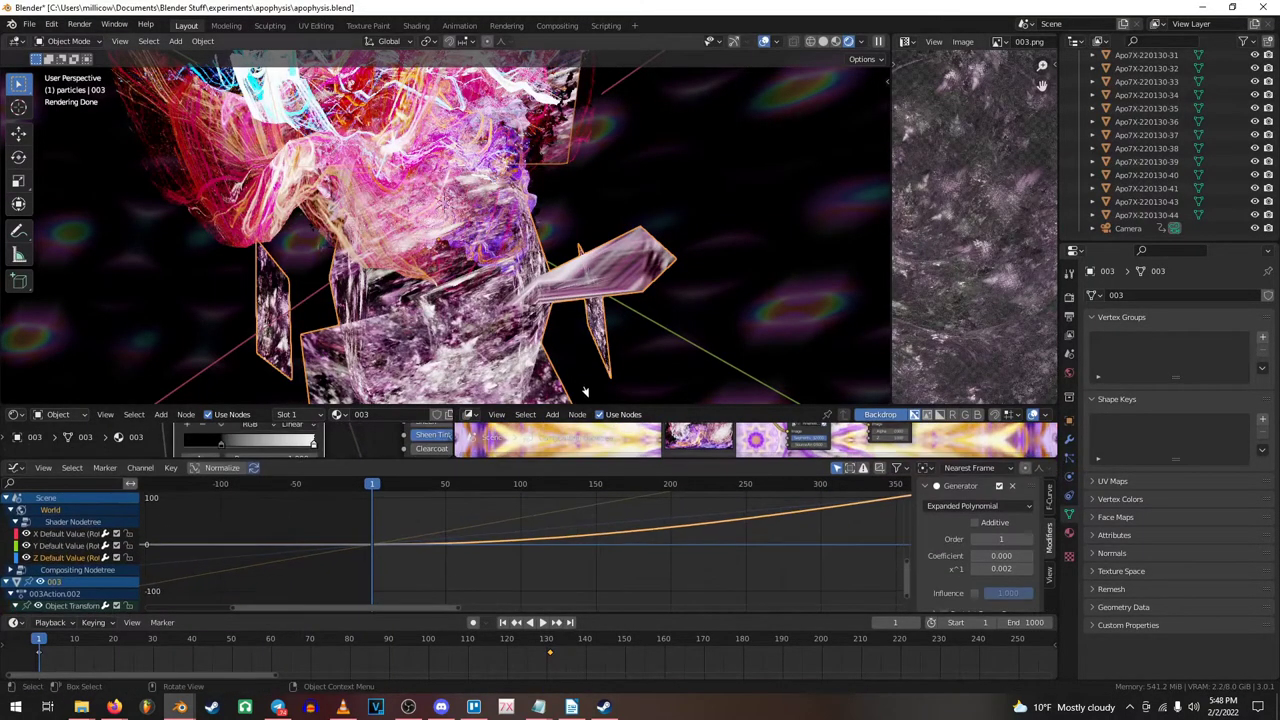
pyautogui.moveTo(585, 406); pyautogui.dragTo(585, 308)
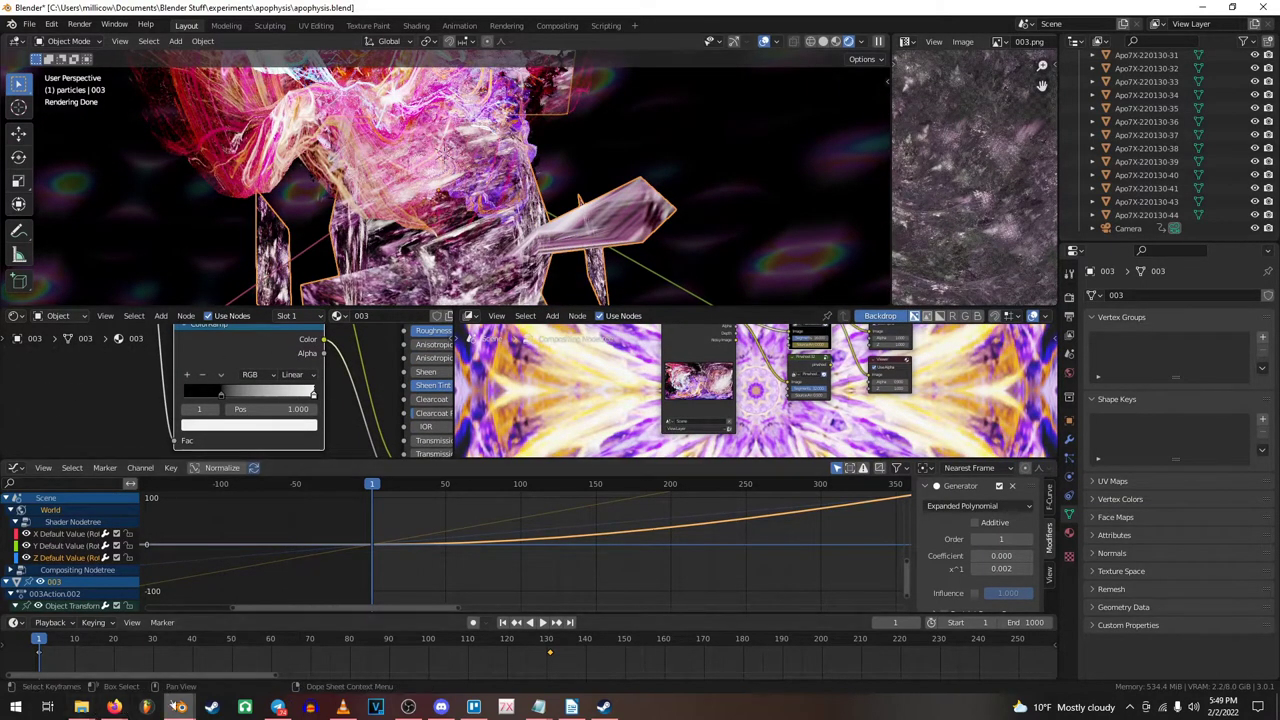
# Switch back to the Blender Render window and enlarge the render result view over the node editor
pyautogui.moveTo(186, 710)
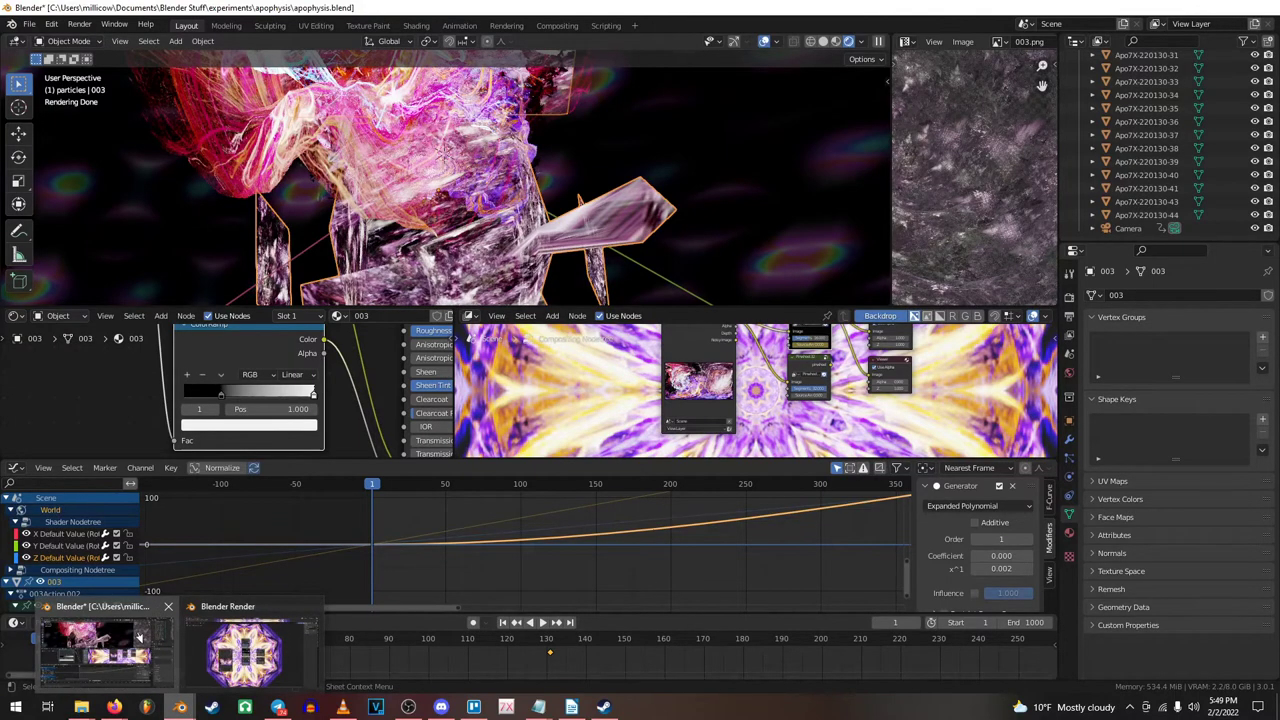
pyautogui.click(248, 652)
pyautogui.scroll(3, 575, 382)
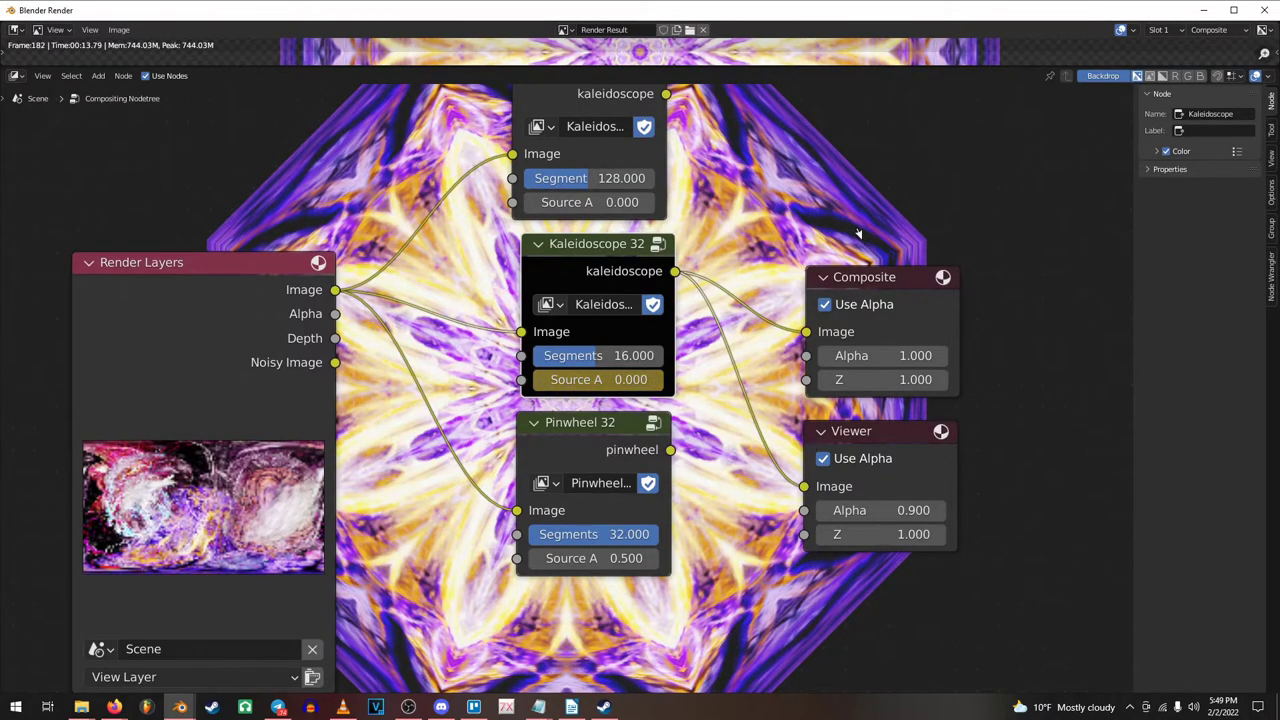
pyautogui.scroll(-3, 686, 266)
pyautogui.moveTo(858, 236); pyautogui.dragTo(767, 260, button='middle')
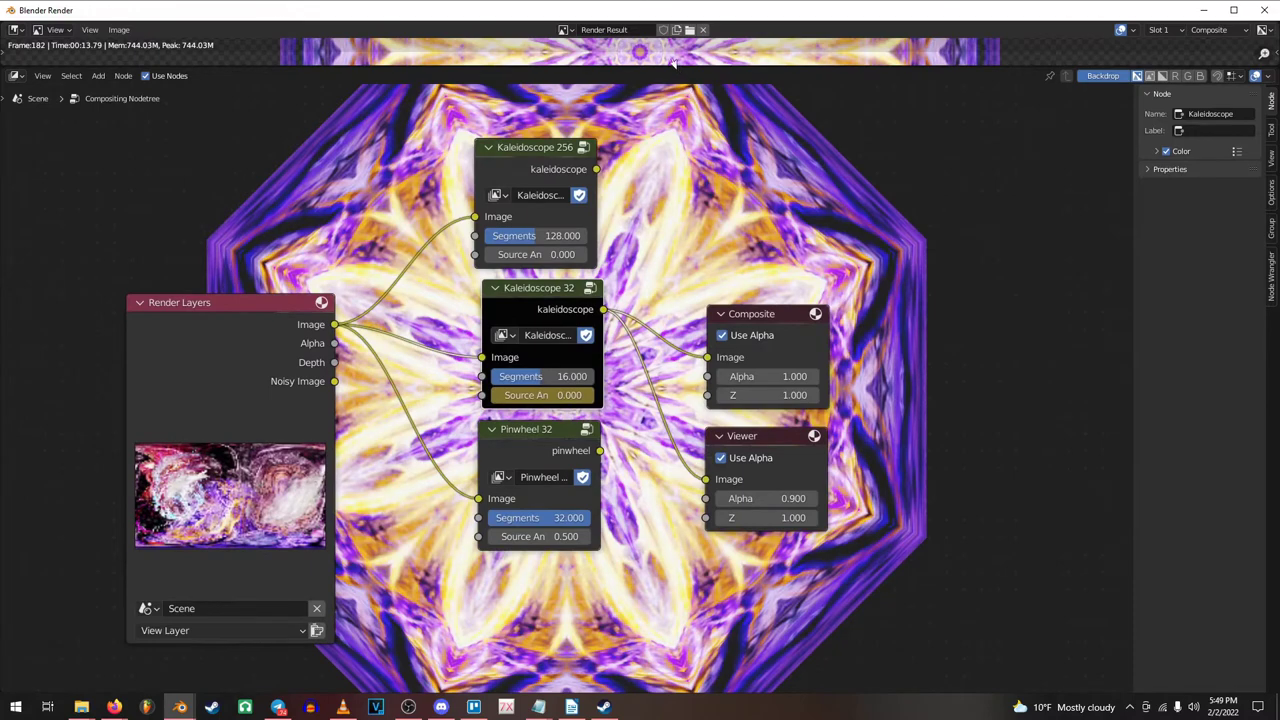
pyautogui.moveTo(674, 66); pyautogui.dragTo(620, 477)
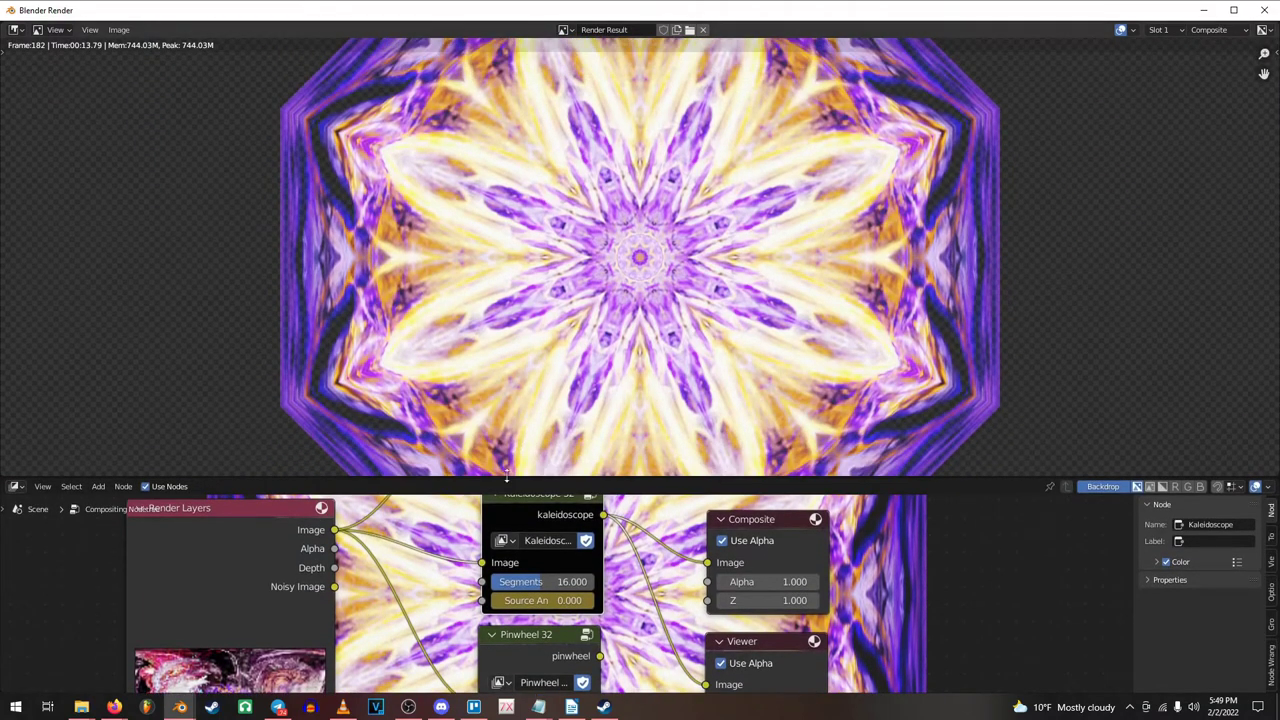
pyautogui.moveTo(505, 478); pyautogui.dragTo(506, 505)
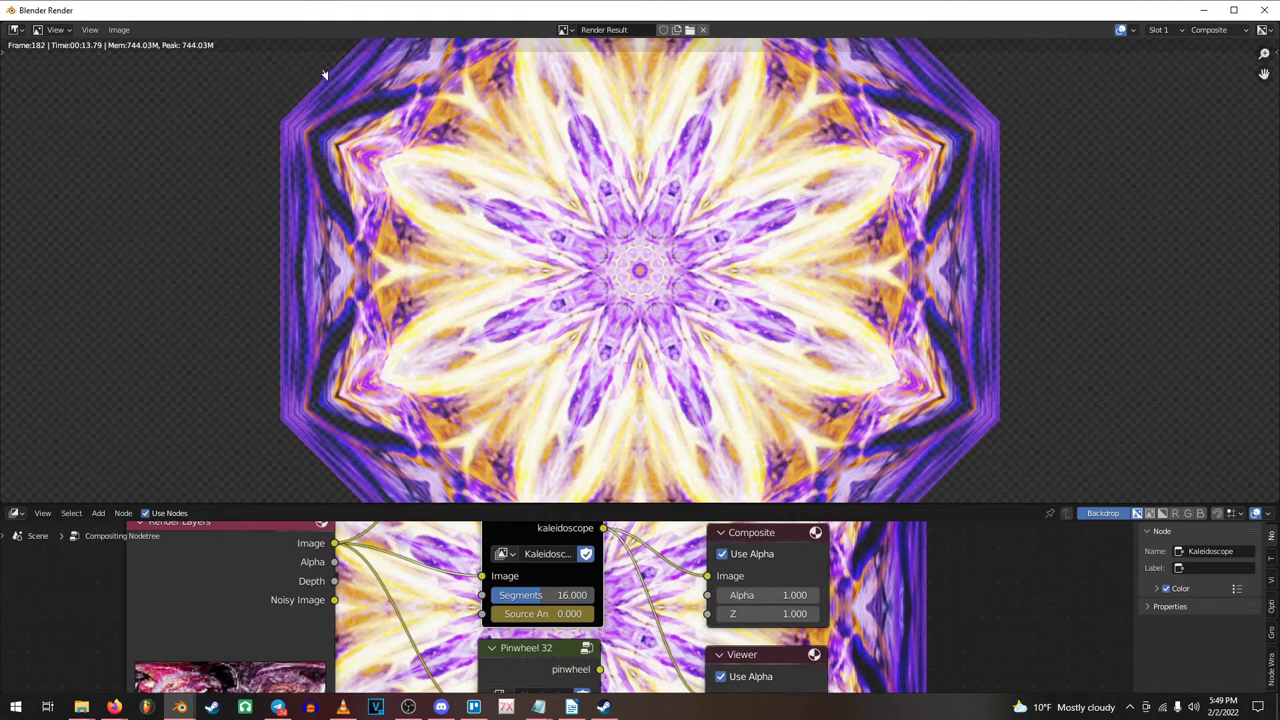
# Bring the Pinwheel 32 and Viewer nodes into view in the compositor node tree
pyautogui.scroll(-1, 459, 582)
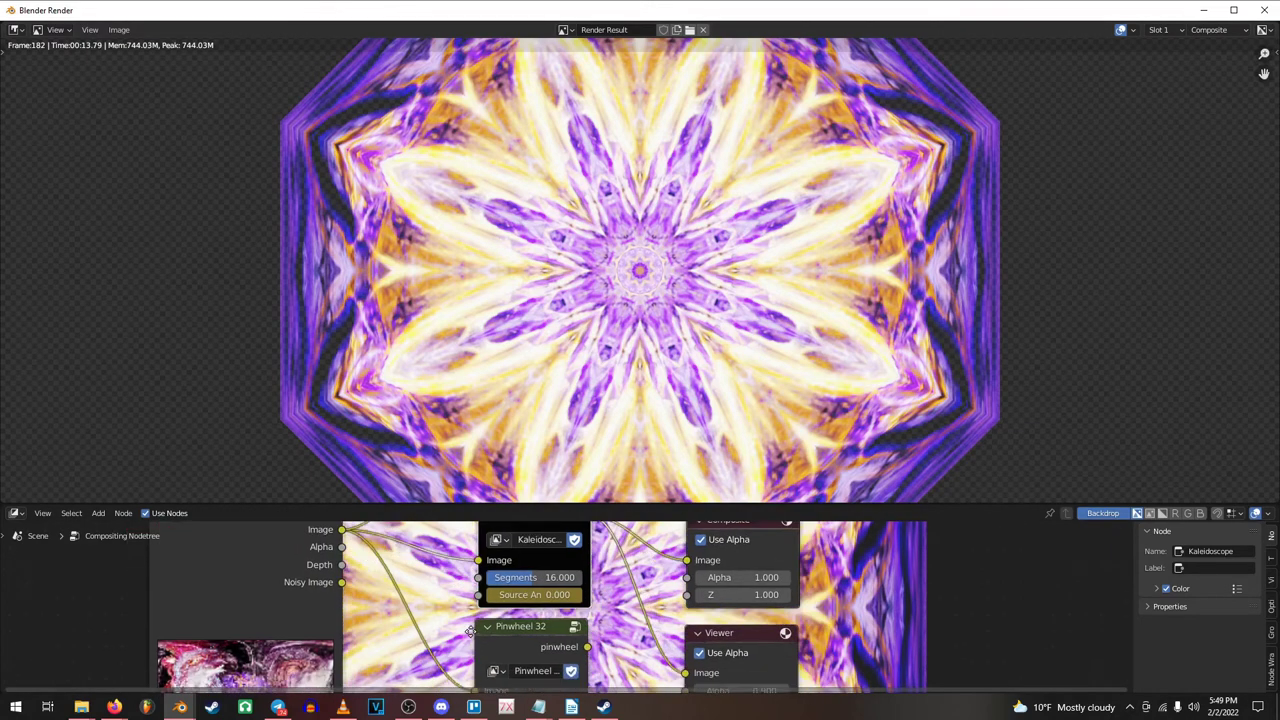
pyautogui.moveTo(508, 646); pyautogui.dragTo(448, 574, button='middle')
pyautogui.scroll(4, 448, 574)
pyautogui.scroll(-1, 416, 560)
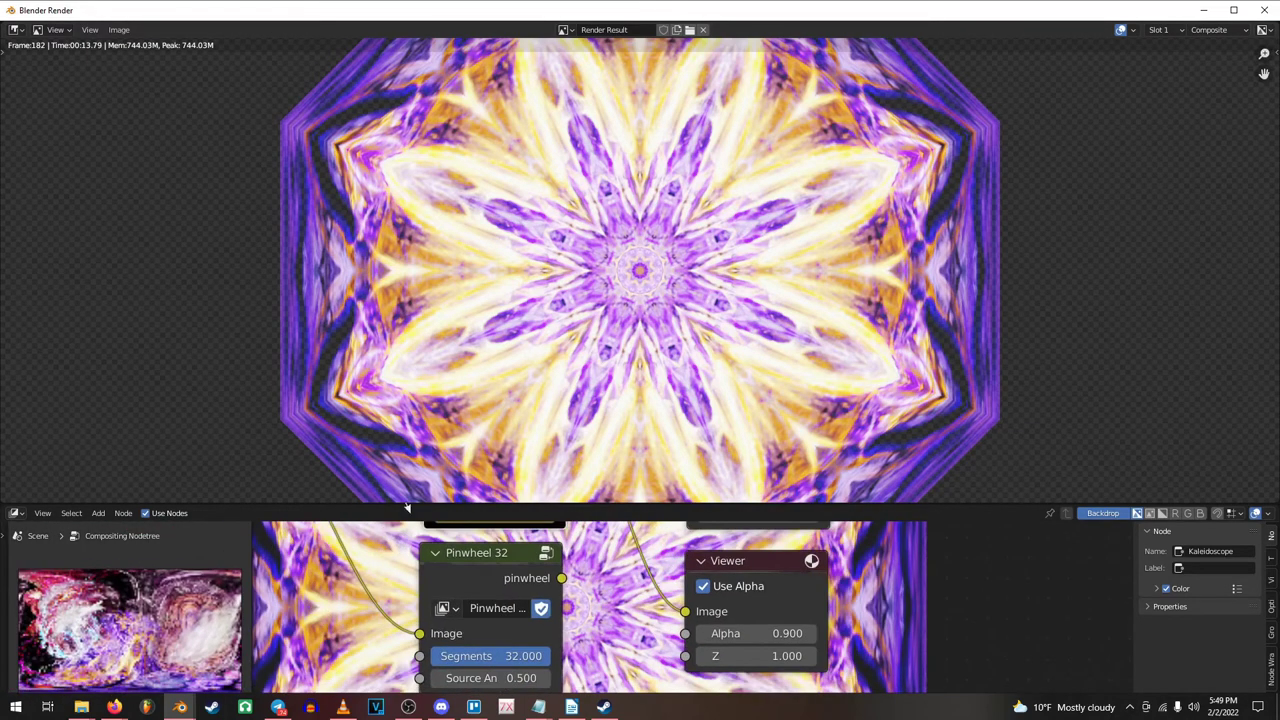